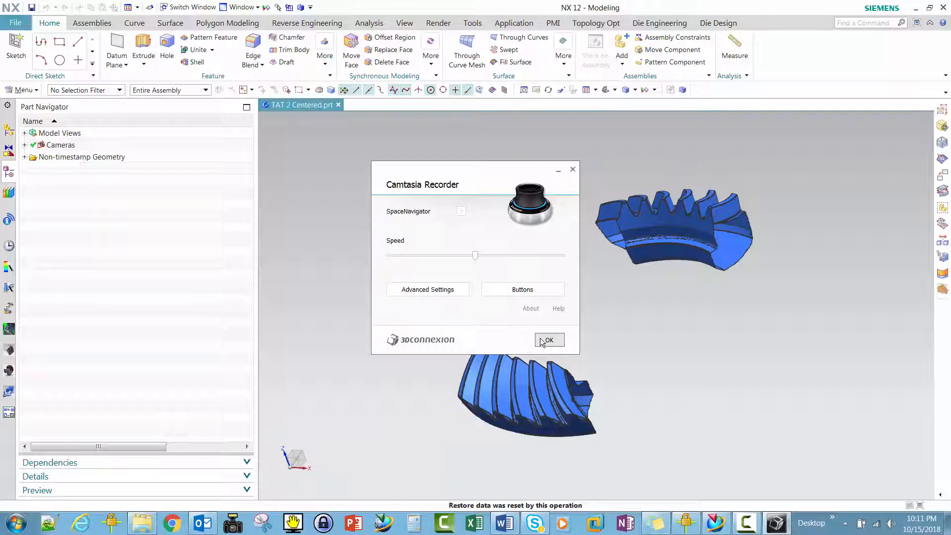
Convert the lower gear segment's facet body to a convergent body with Automatic Clean Up turned off.
left_click(575, 171)
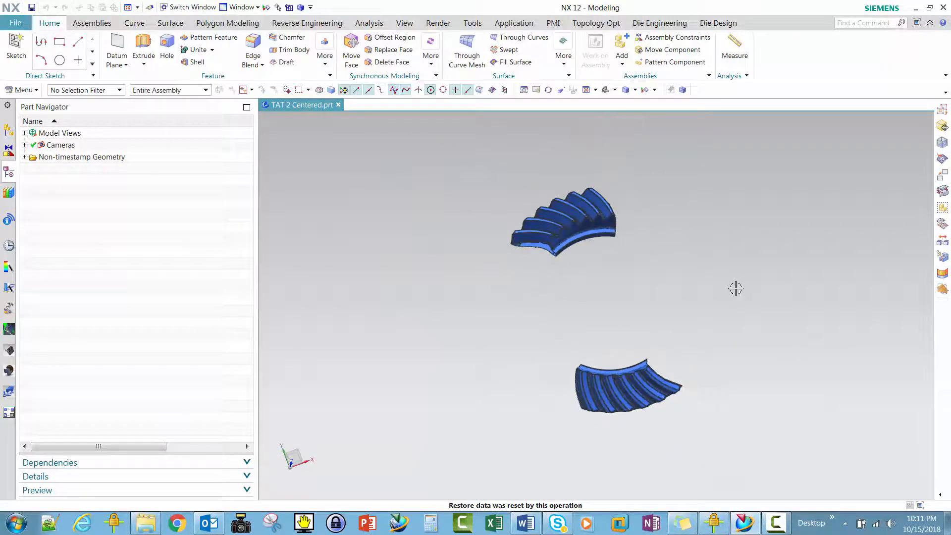
middle_click_drag(705, 327, 682, 337)
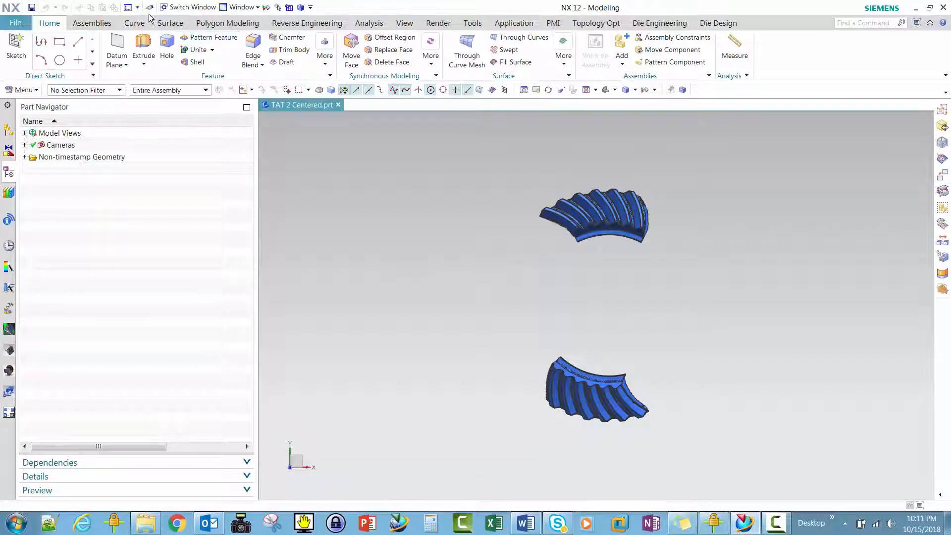
left_click(210, 26)
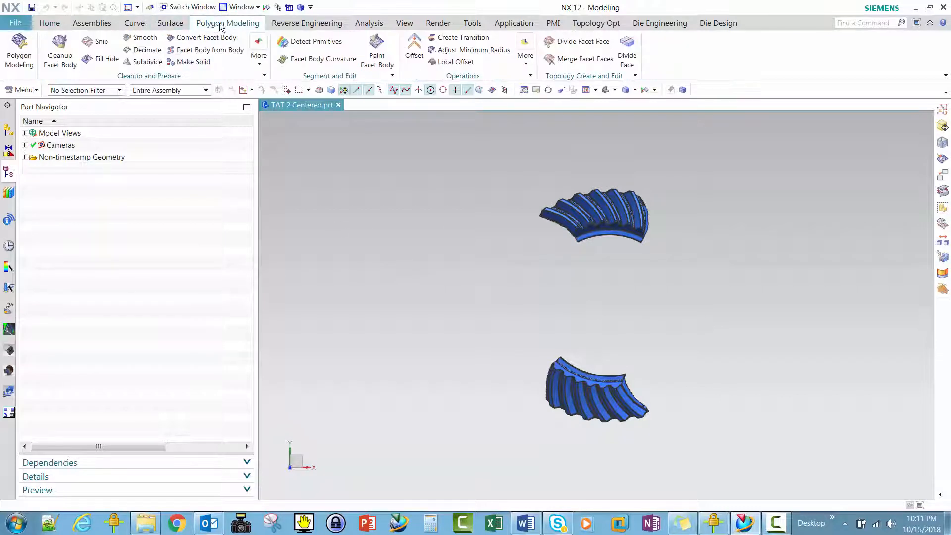
left_click(204, 37)
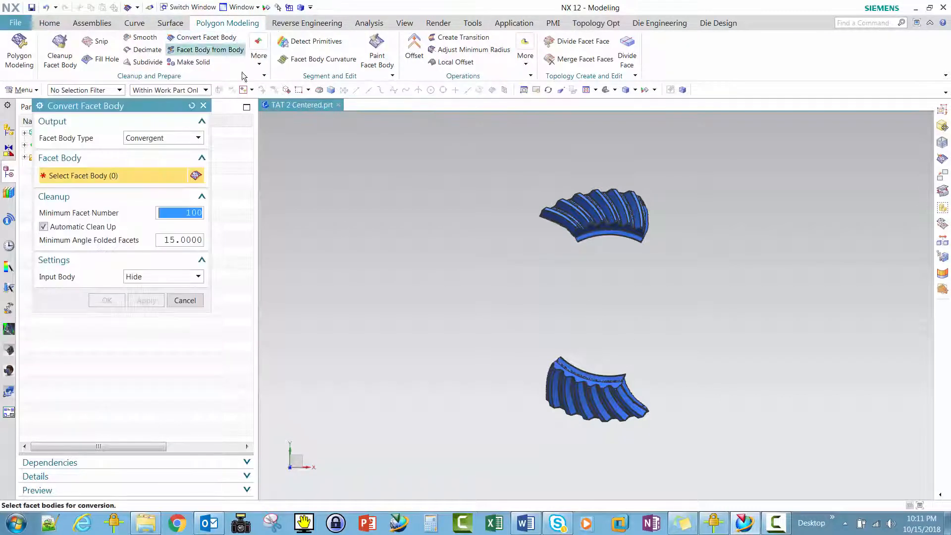
left_click(564, 371)
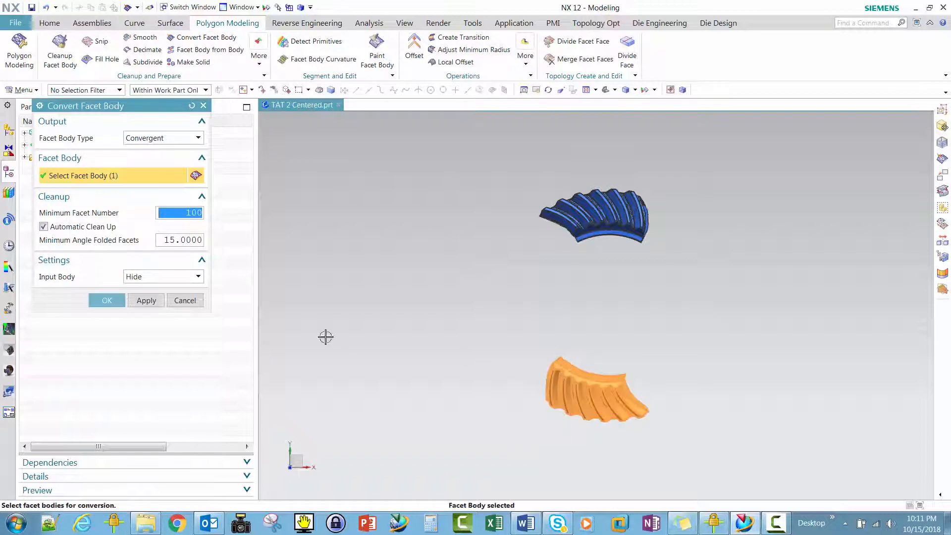
left_click(43, 227)
left_click(108, 286)
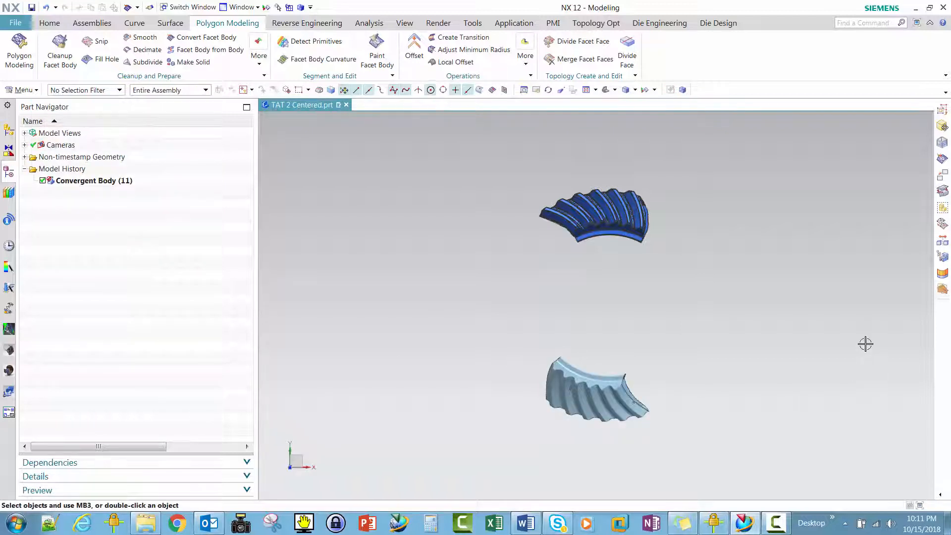
Paint a red strip along the convergent gear segment's inner curved face, extending it toward the face's far end.
scroll(860, 343, "up", 2)
scroll(890, 309, "up", 2)
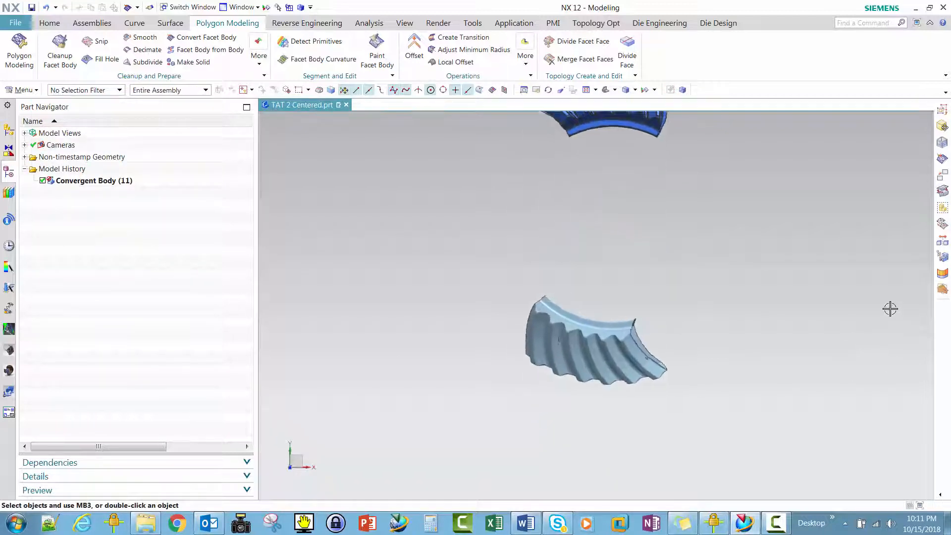
scroll(890, 309, "up", 4)
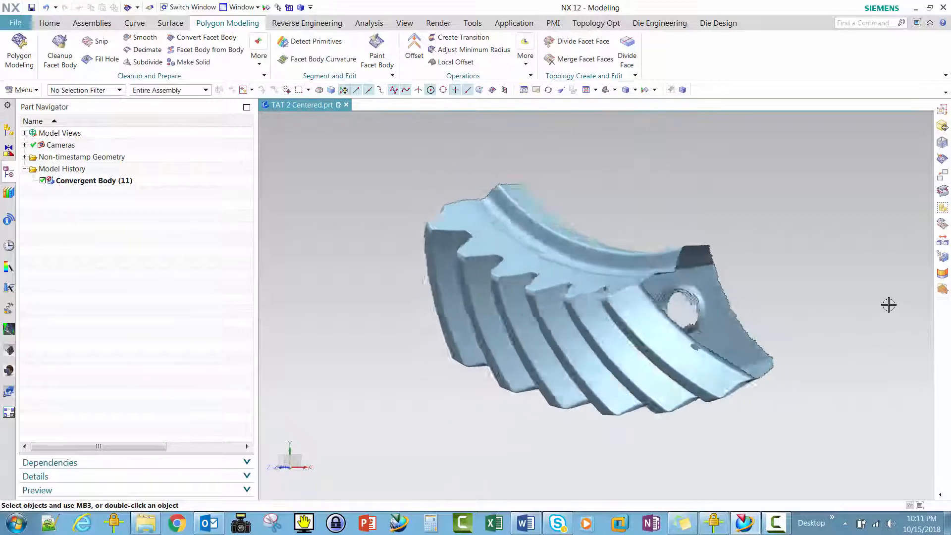
middle_click_drag(889, 304, 577, 260)
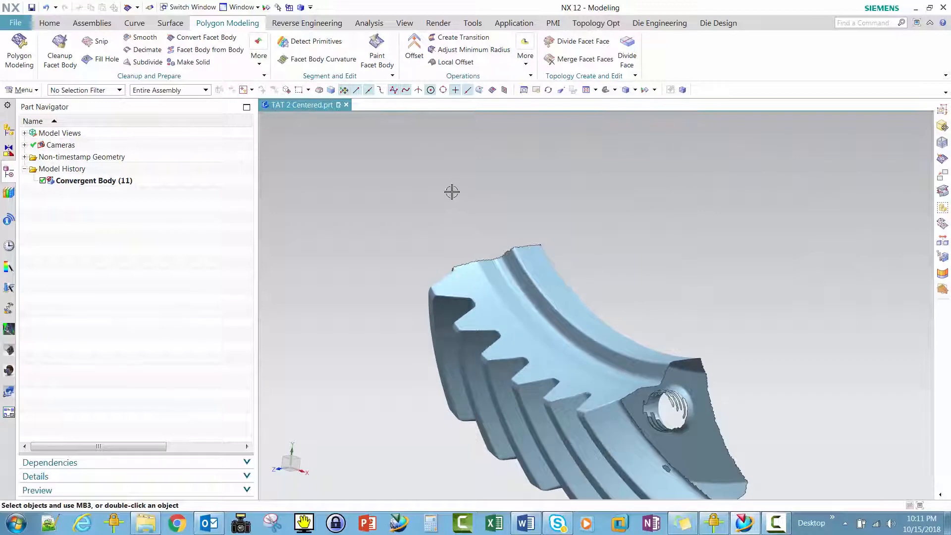
left_click(375, 46)
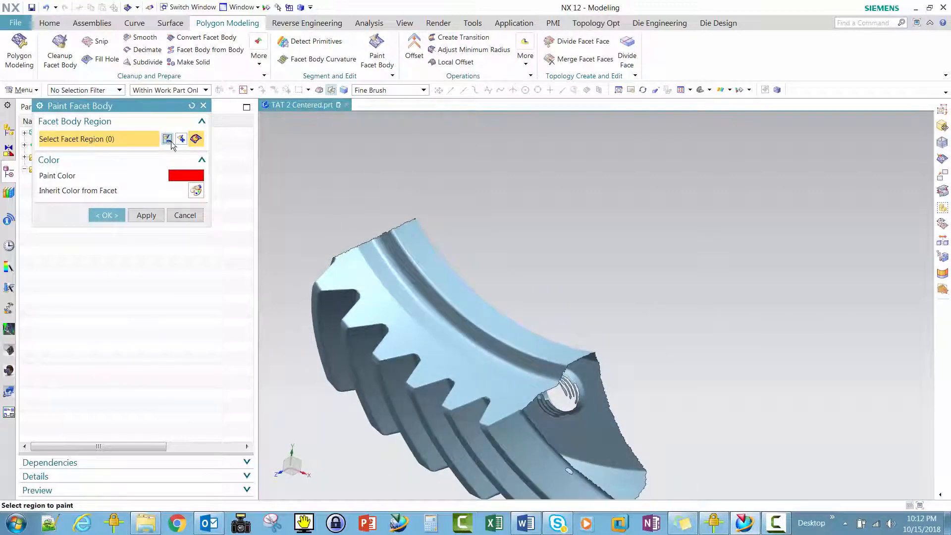
middle_click_drag(349, 223, 204, 167)
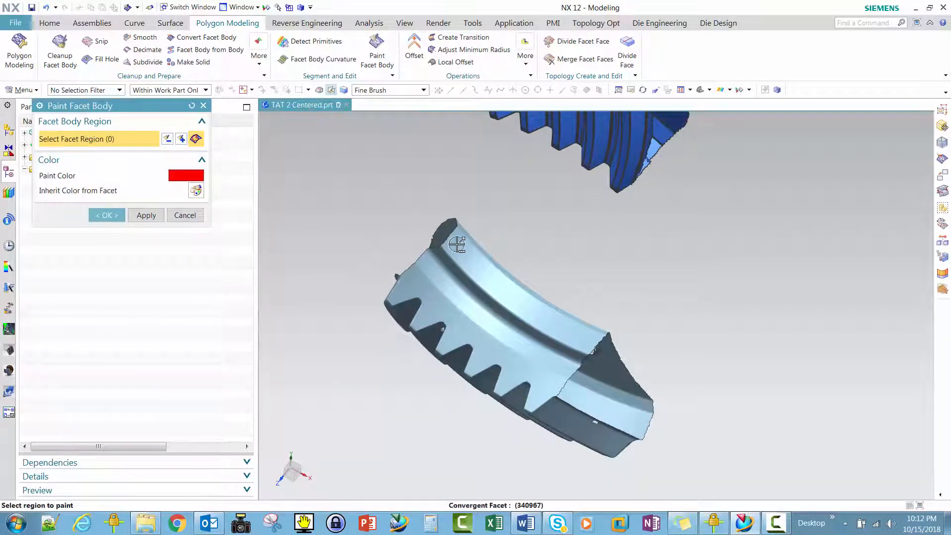
mouse_move(457, 244)
left_mouse_down()
mouse_move(500, 290)
mouse_move(593, 342)
left_mouse_up()
middle_click(592, 341)
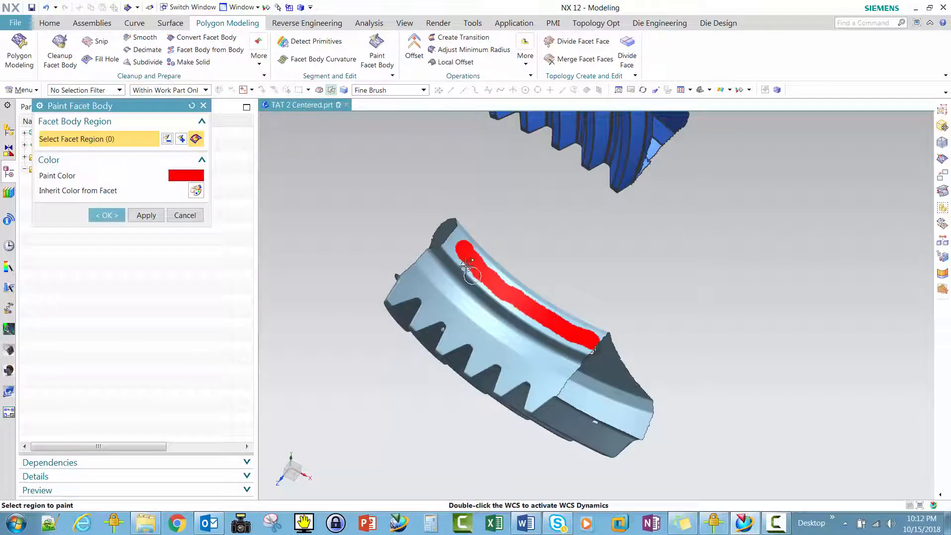
left_click_drag(460, 246, 456, 243)
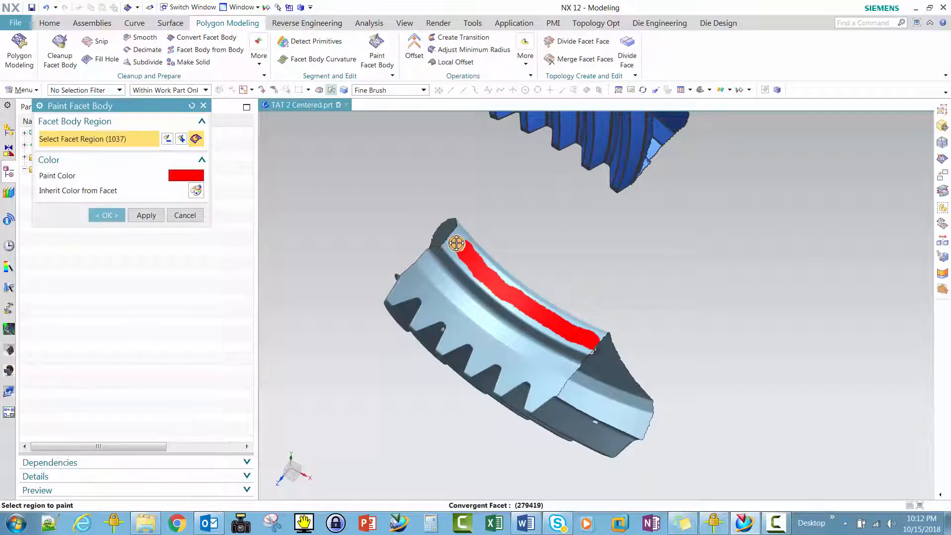
middle_click(456, 242)
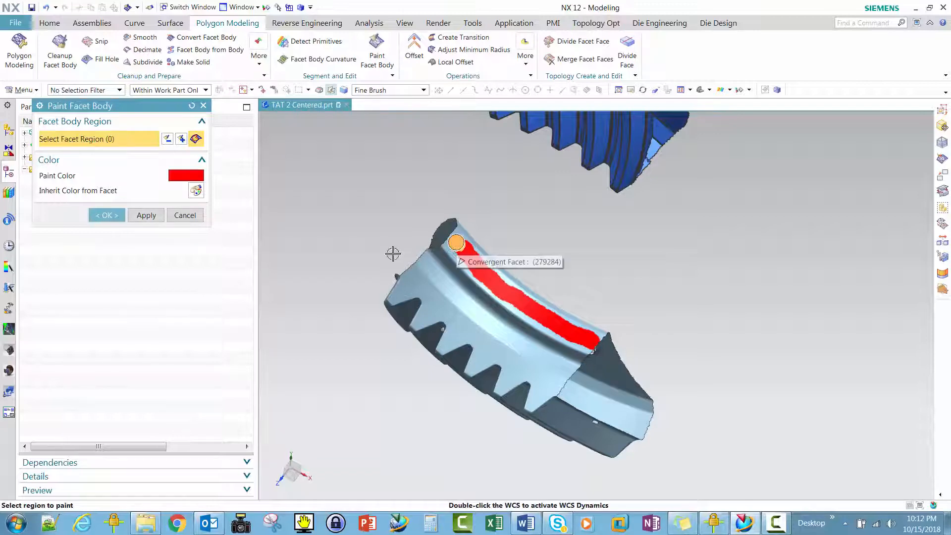
left_click(107, 215)
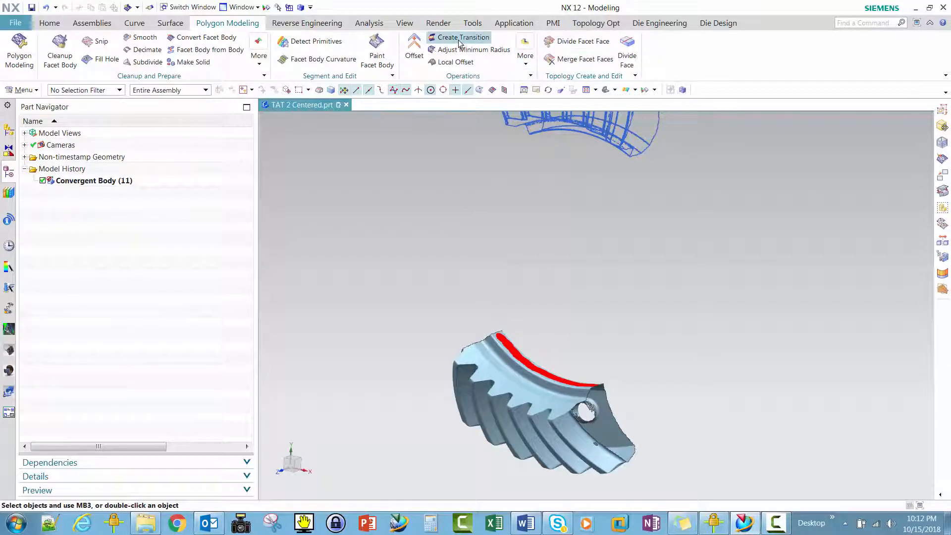
left_click(525, 59)
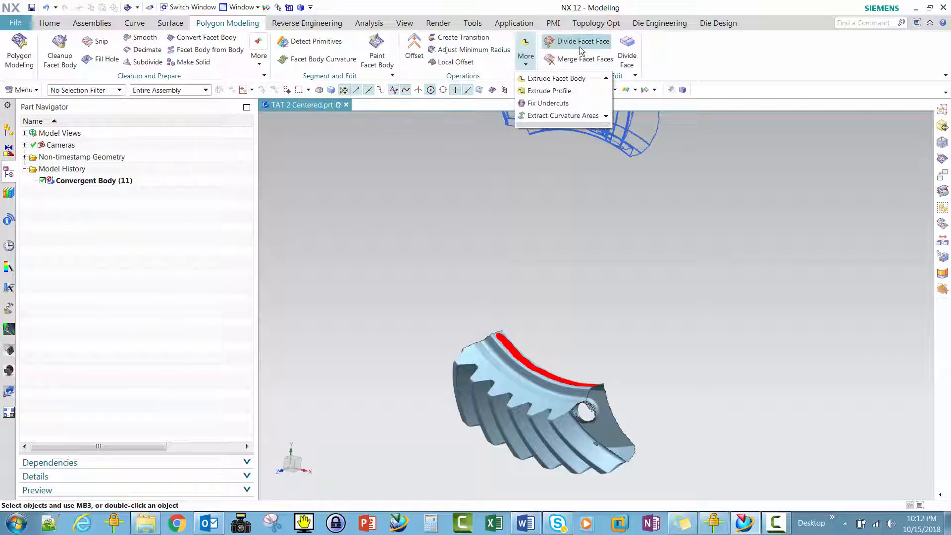
left_click(633, 72)
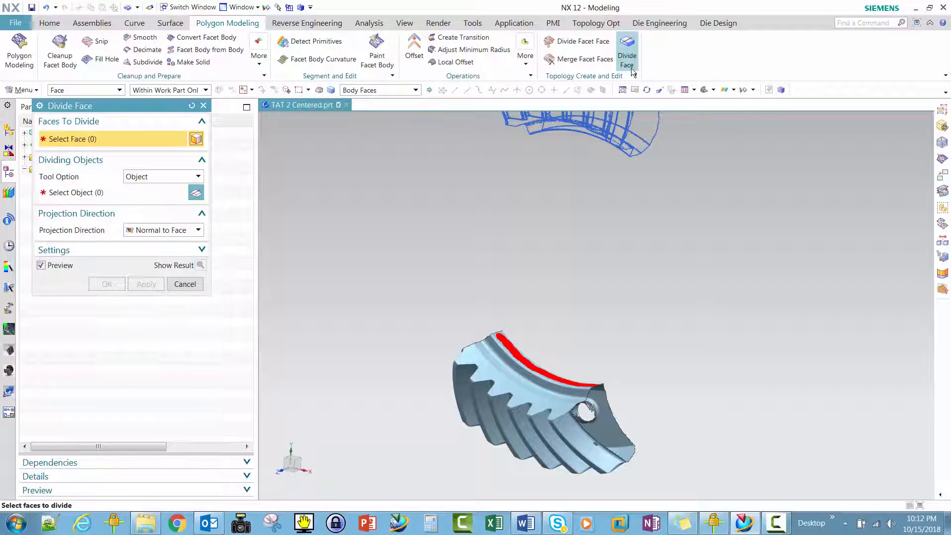
left_click(392, 76)
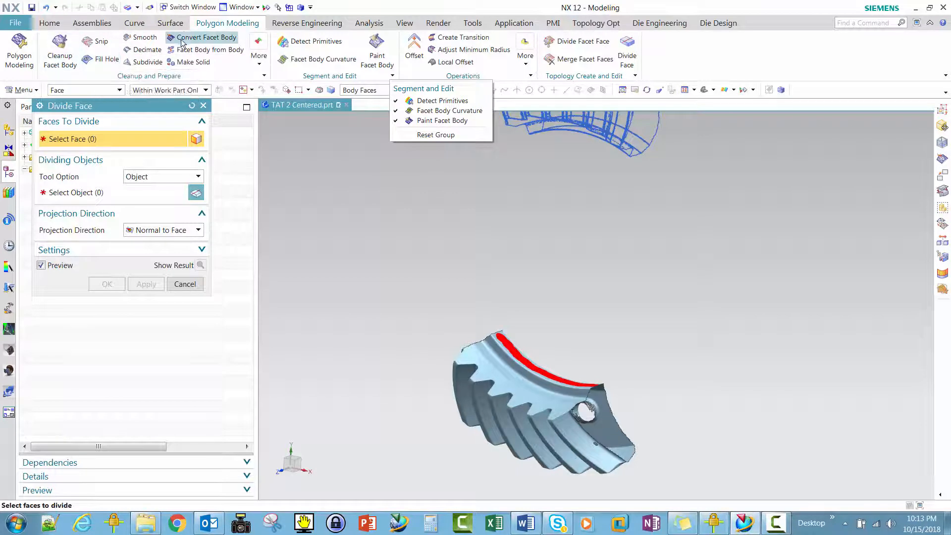
left_click(312, 23)
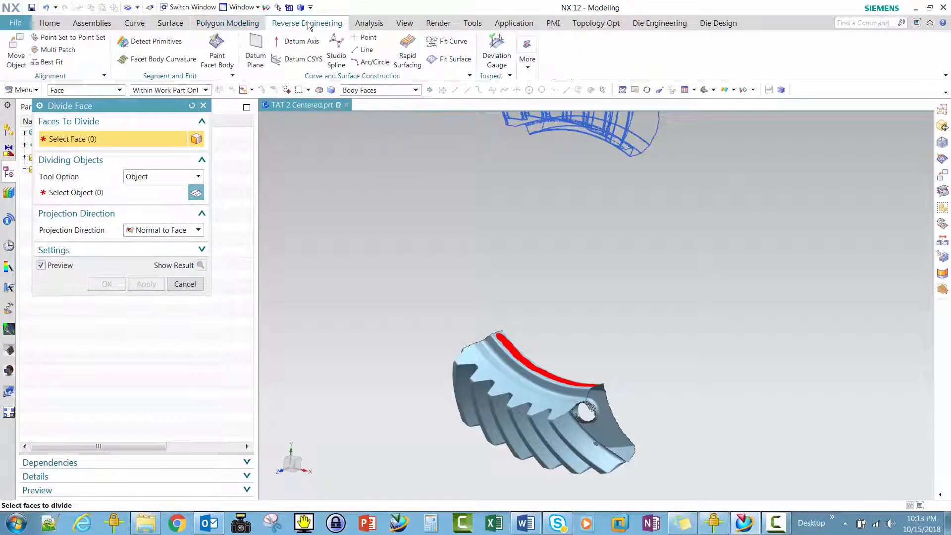
left_click(187, 282)
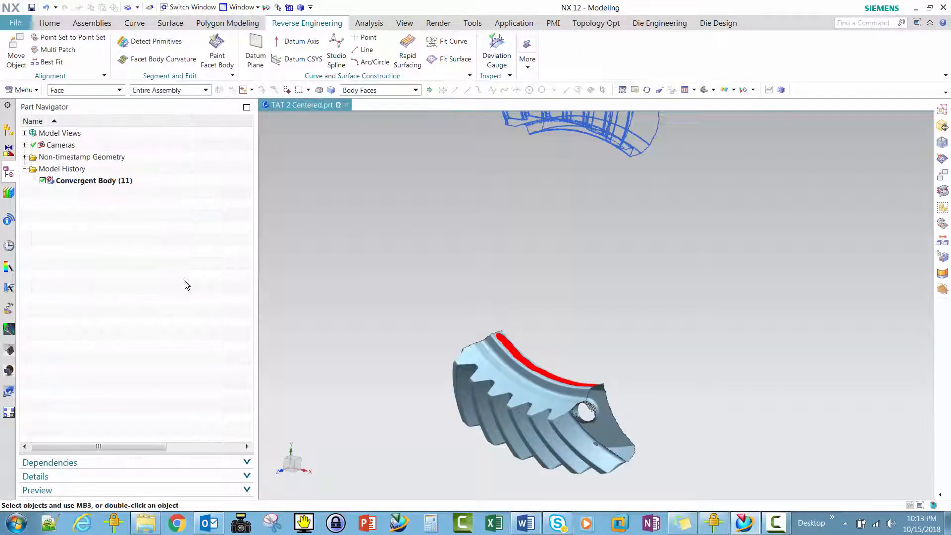
left_click(226, 24)
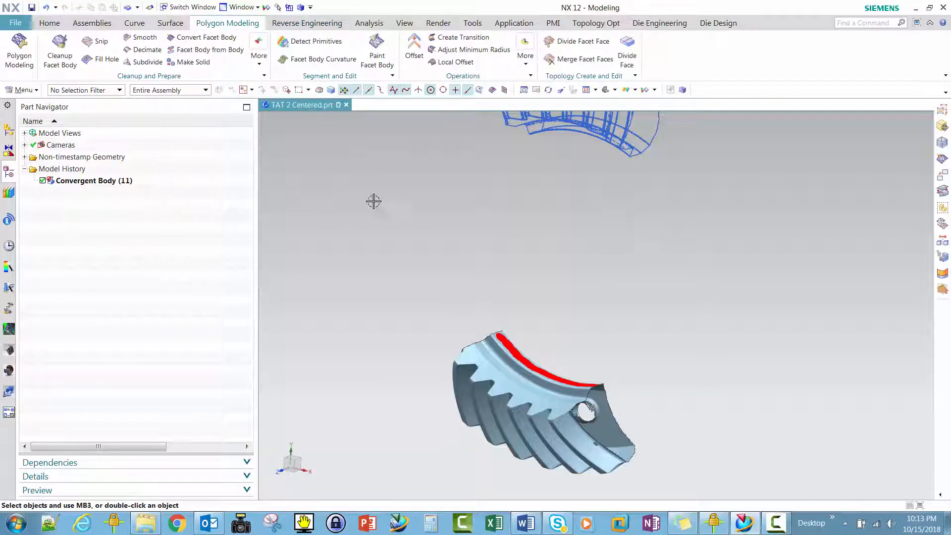
Fit a cylinder surface to the red color-coded region on the gear segment and display the model fully shaded.
left_click(312, 25)
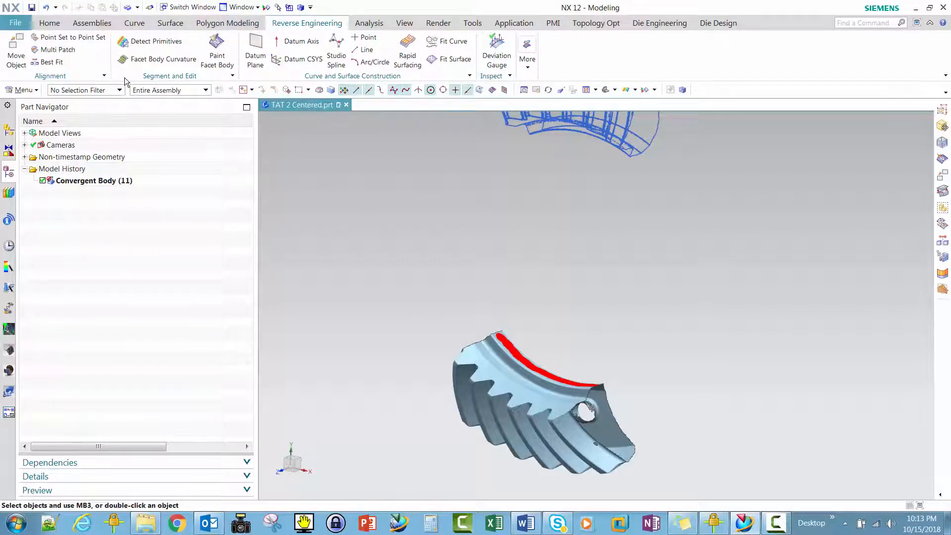
left_click(437, 60)
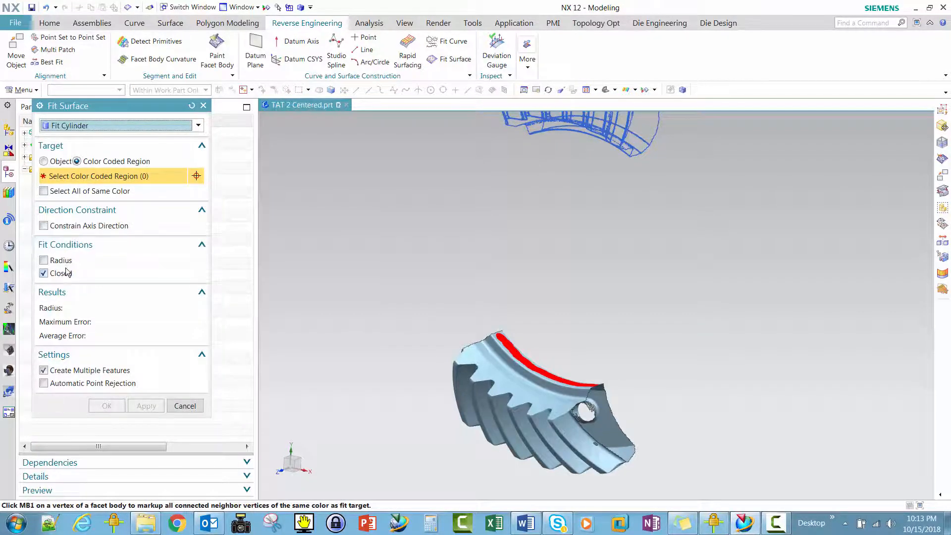
left_click(198, 126)
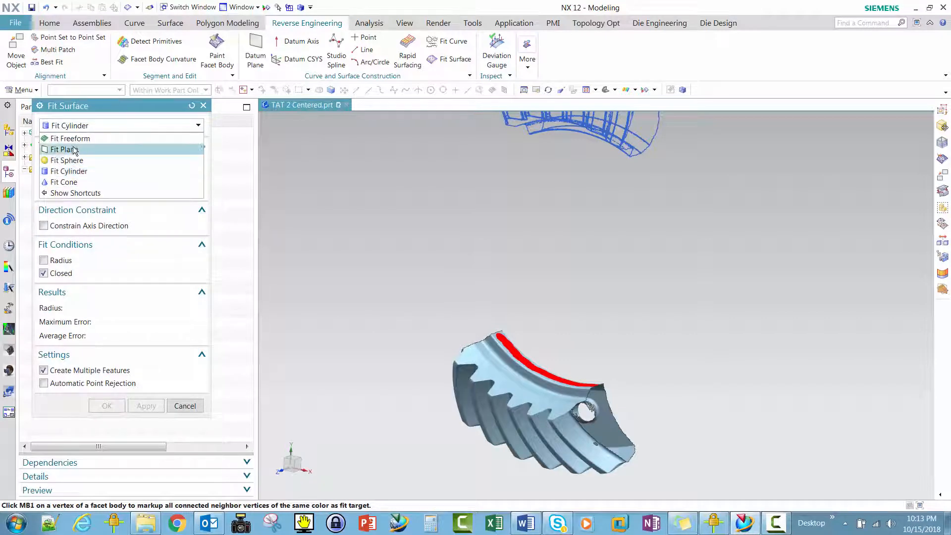
left_click(76, 173)
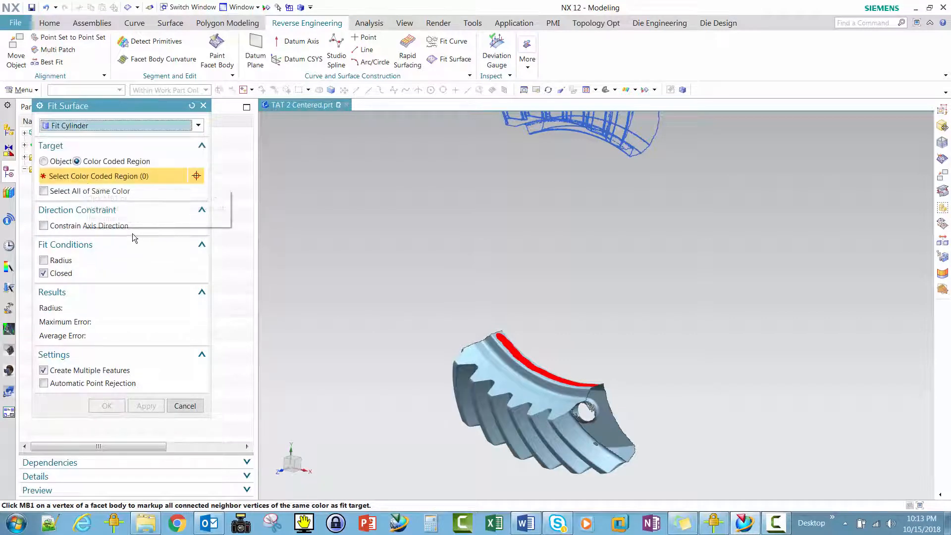
scroll(317, 223, "up", 2)
scroll(338, 251, "up", 5)
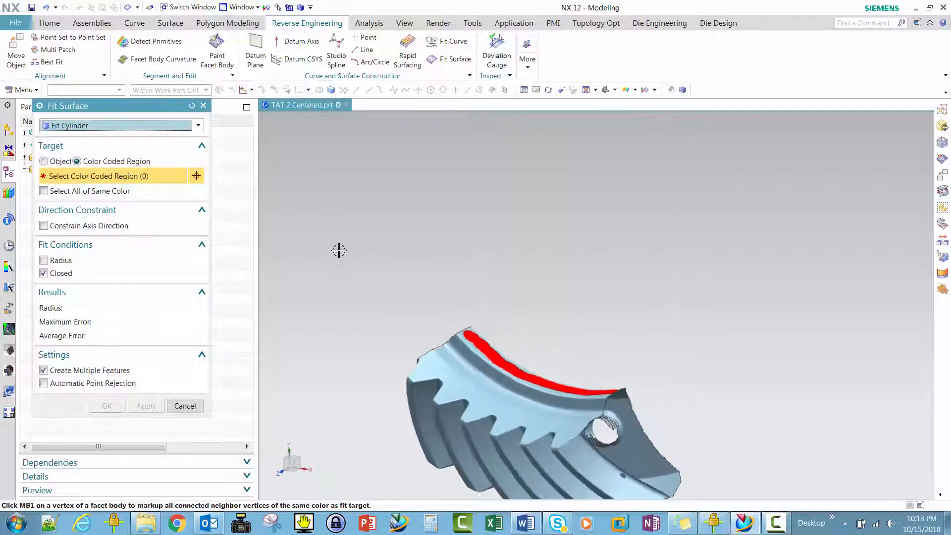
middle_click_drag(378, 258, 377, 273, "shift")
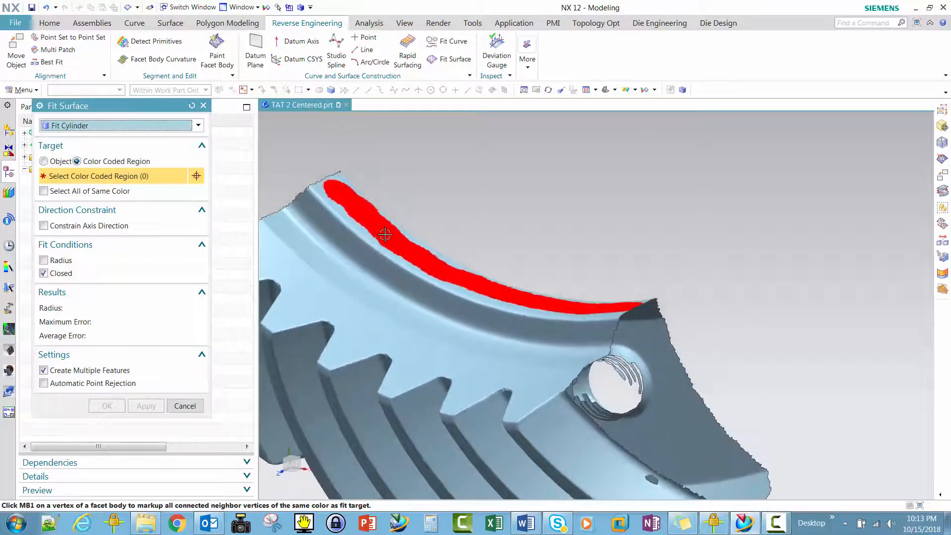
left_click(385, 235)
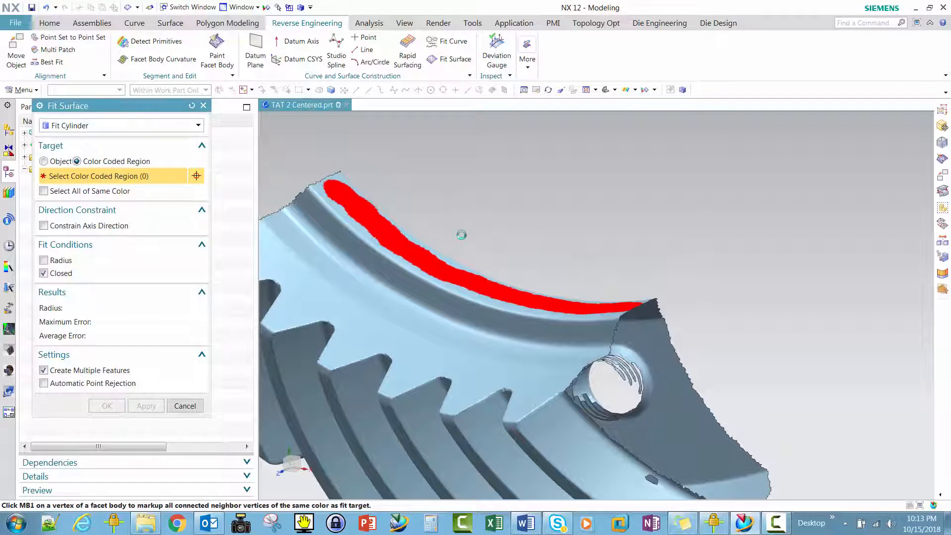
scroll(462, 235, "down", 5)
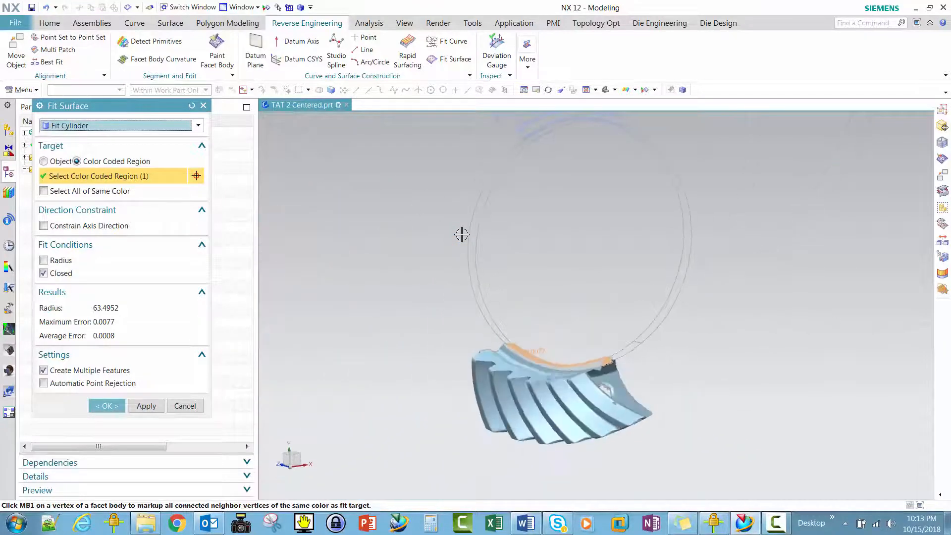
middle_click_drag(461, 234, 417, 241)
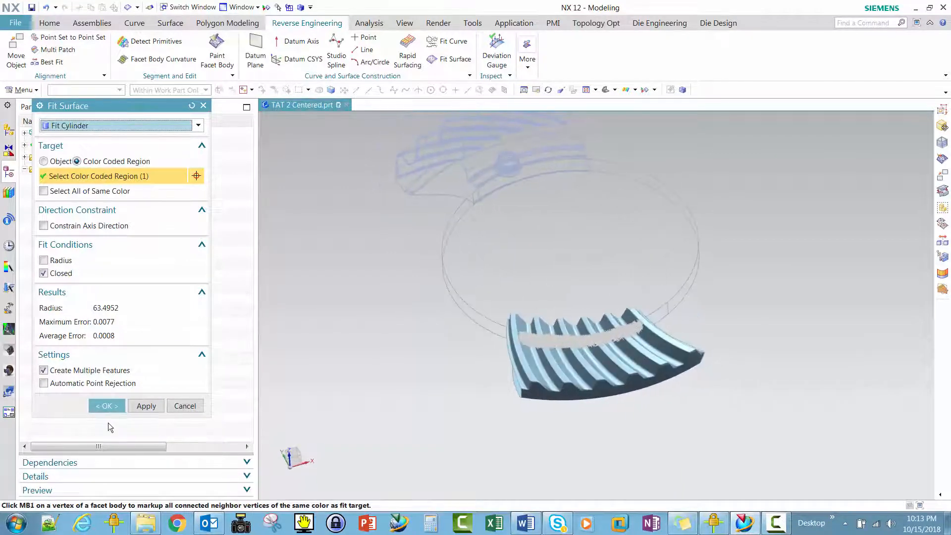
left_click(110, 406)
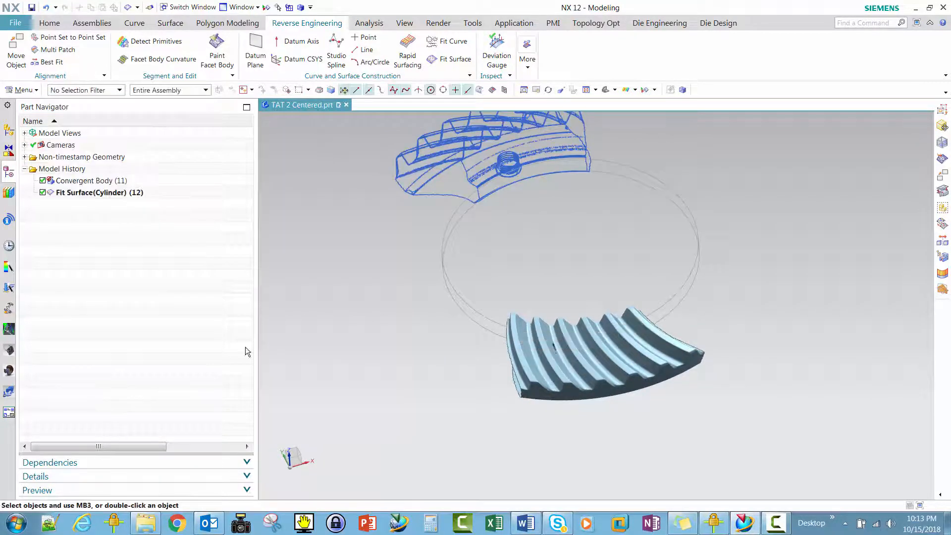
right_click_drag(326, 268, 327, 251)
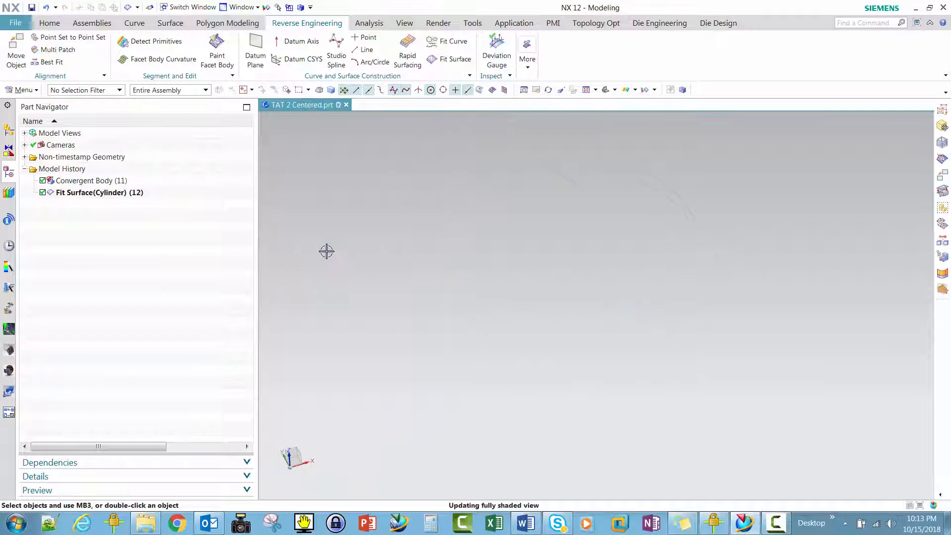
key("Home")
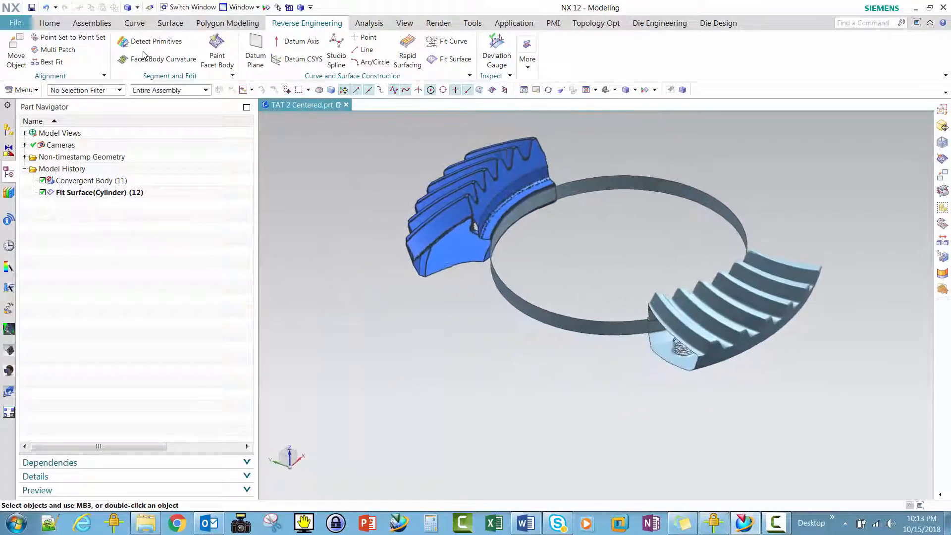
Create a datum axis along the centerline of the fitted cylinder surface.
left_click(50, 23)
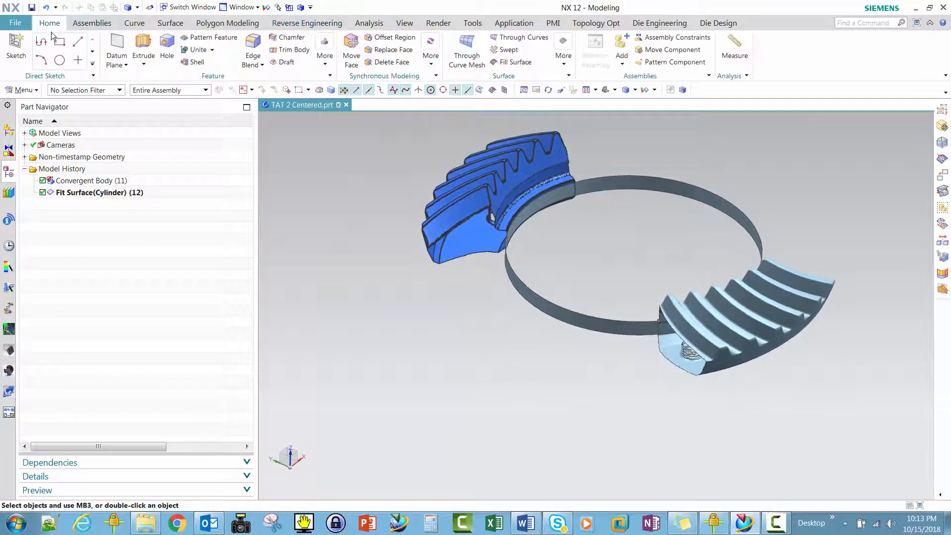
left_click(117, 62)
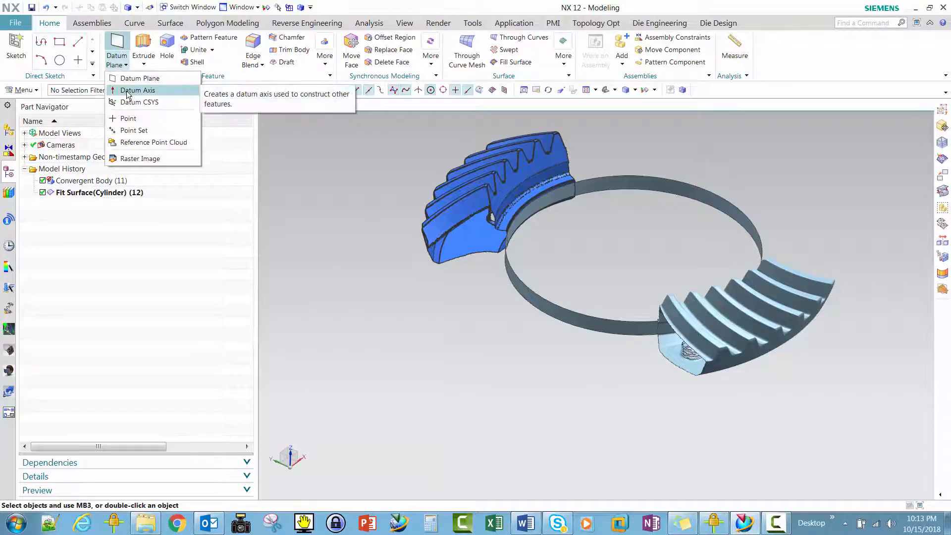
left_click(133, 90)
left_click(660, 191)
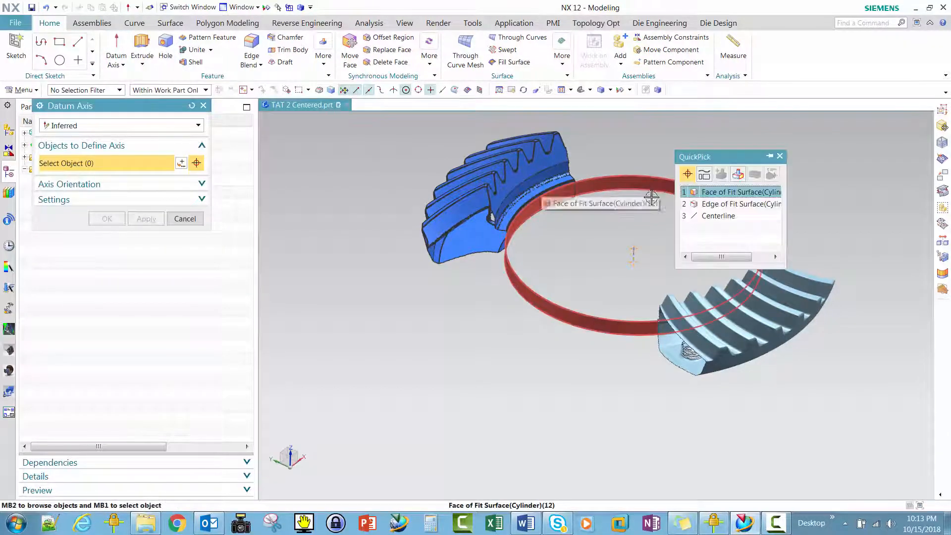
left_click(723, 216)
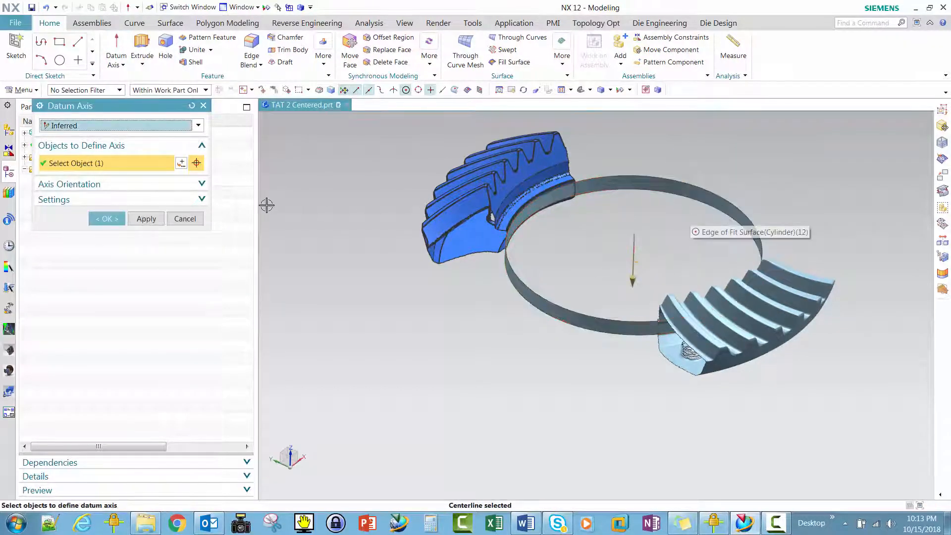
left_click(107, 219)
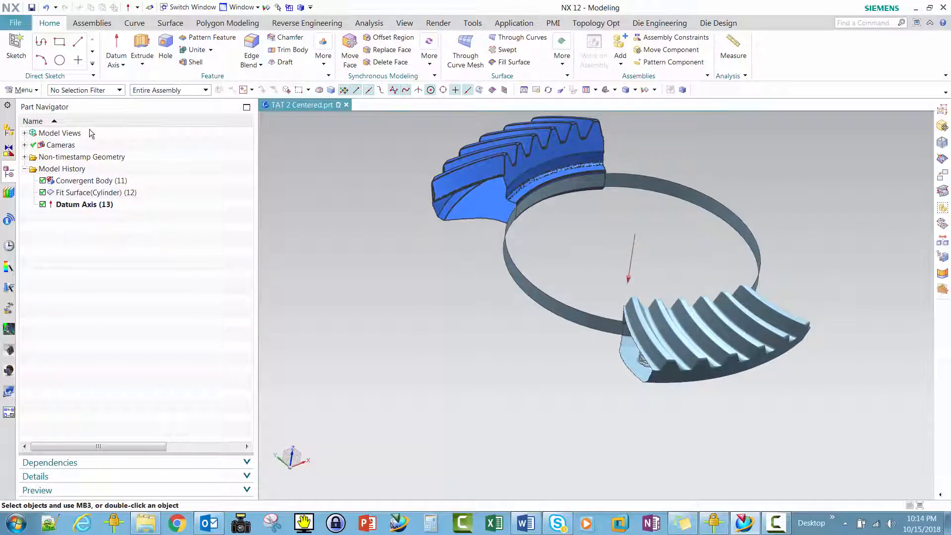
Create an Offset CSYS datum referenced to the absolute coordinate system, positioned at a selected point at the center of the fitted cylinder's edge.
left_click(123, 65)
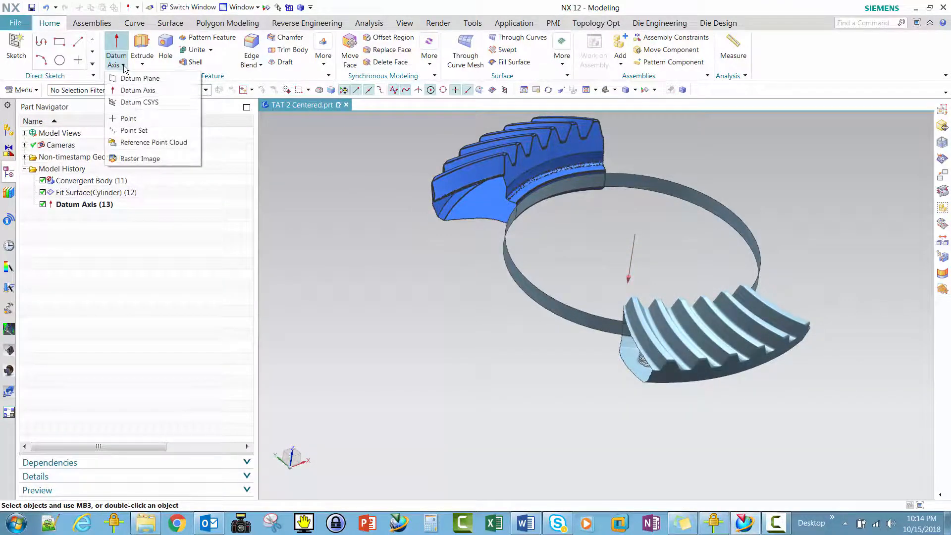
left_click(126, 102)
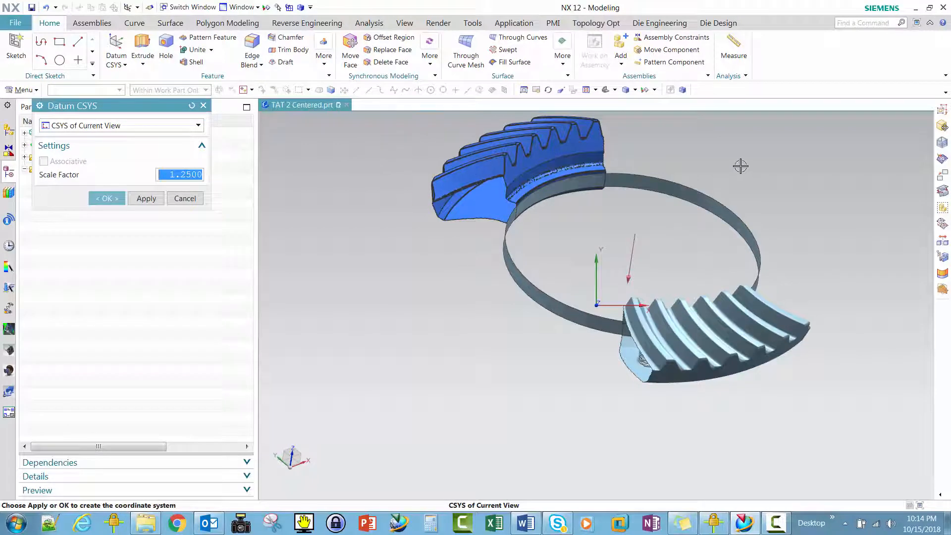
left_click(196, 126)
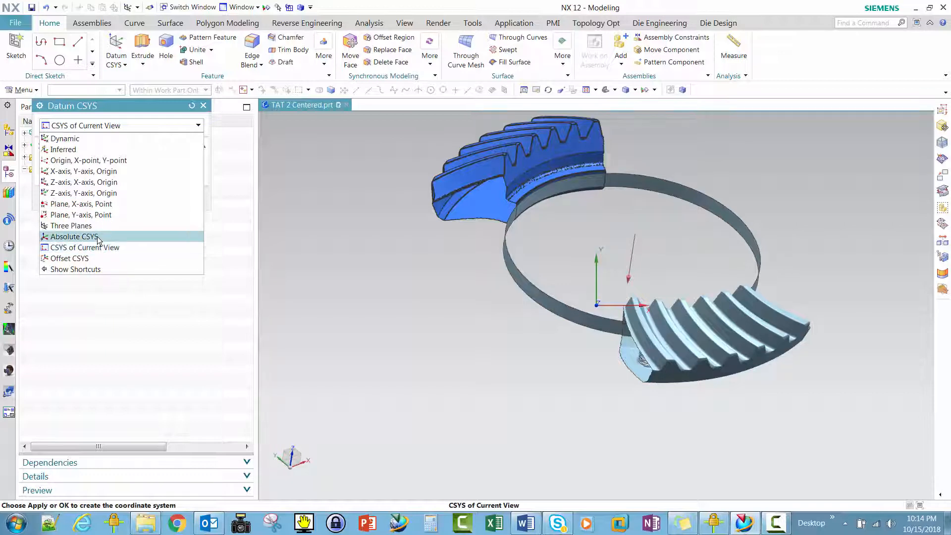
left_click(88, 259)
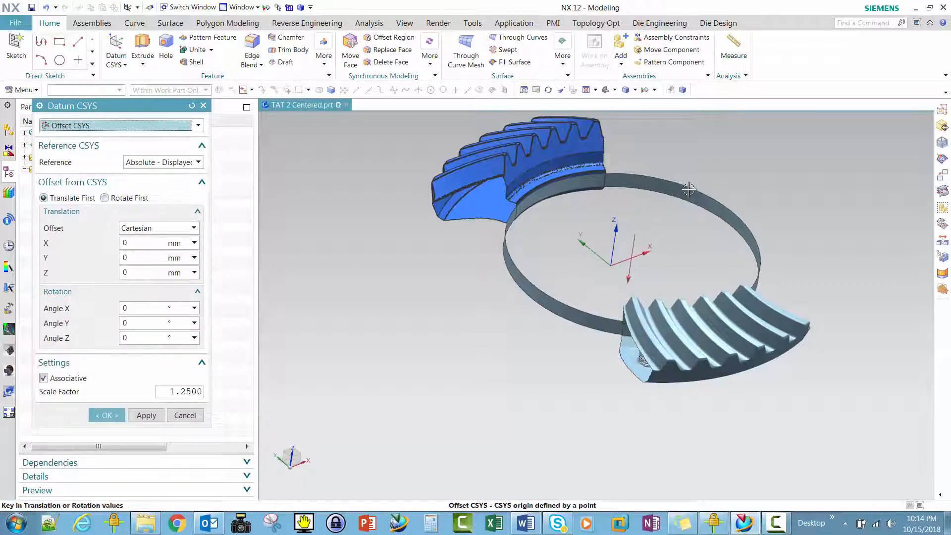
left_click(181, 229)
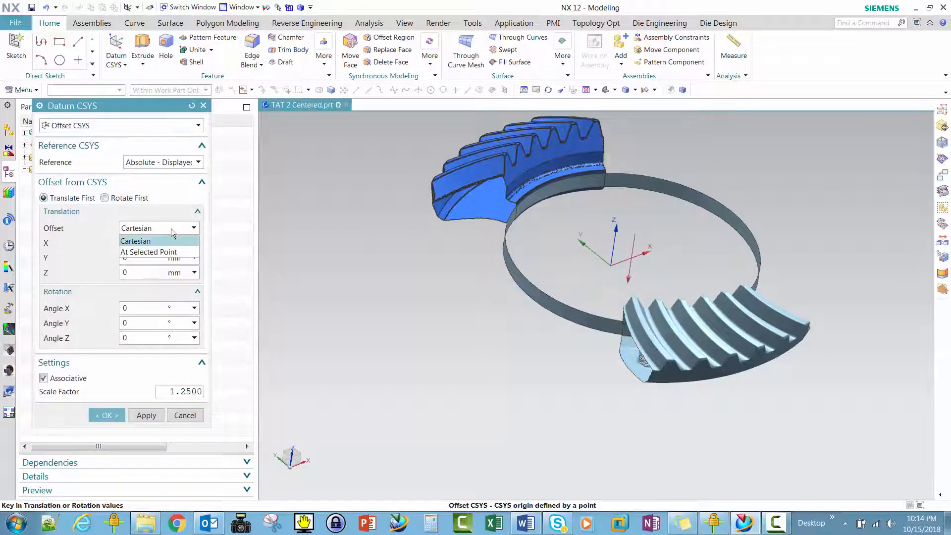
left_click(156, 251)
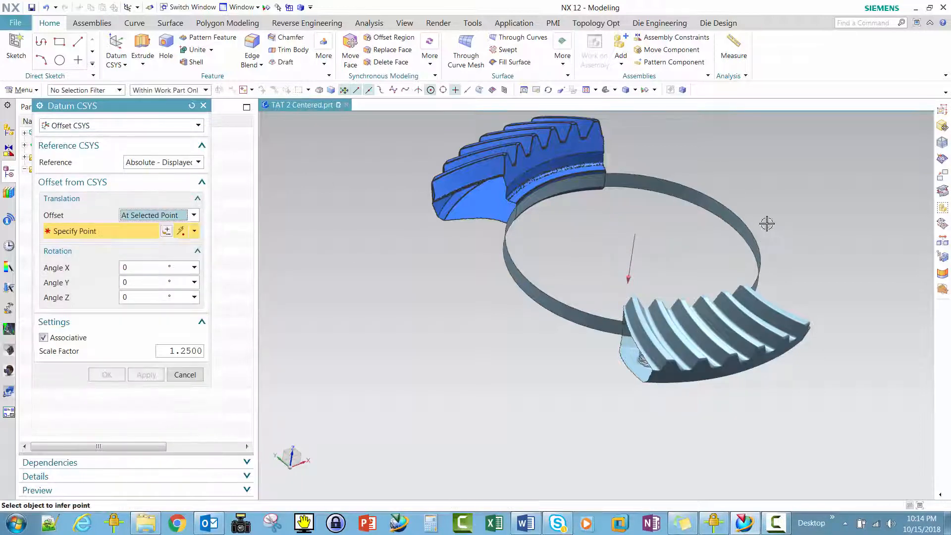
left_click(700, 196)
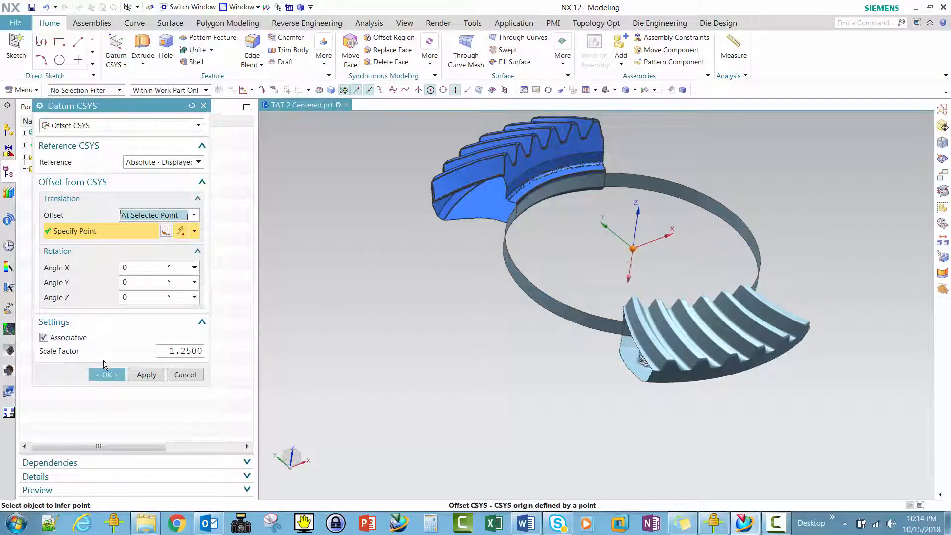
middle_click_drag(547, 347, 677, 237)
left_click(101, 373)
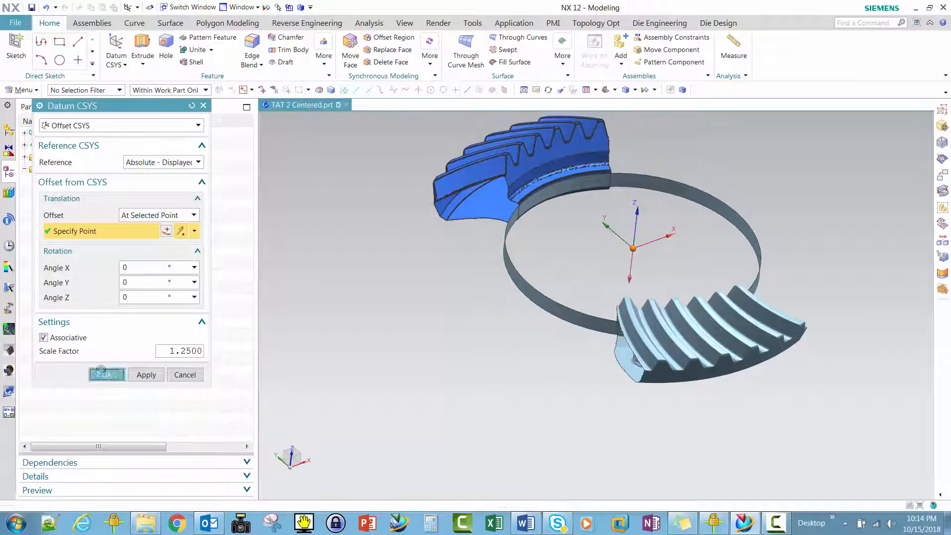
Orient the view squarely to the XY plane and create a sketch on the new datum coordinate system's XY plane.
middle_click_drag(585, 390, 578, 396)
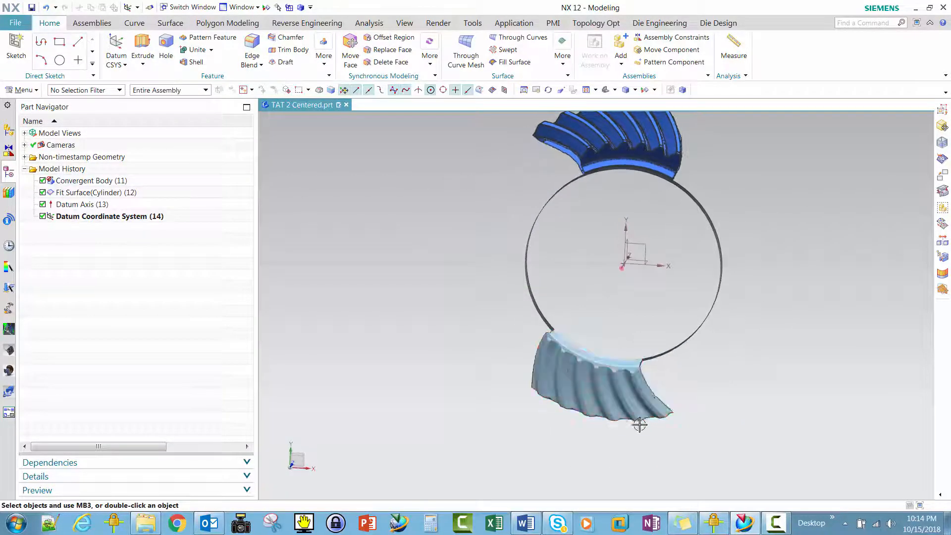
key("F8")
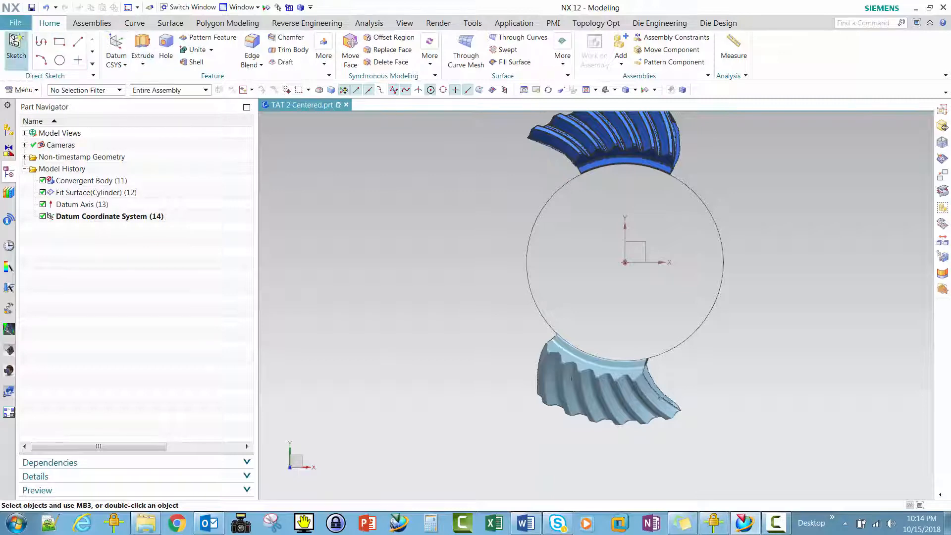
left_click(16, 41)
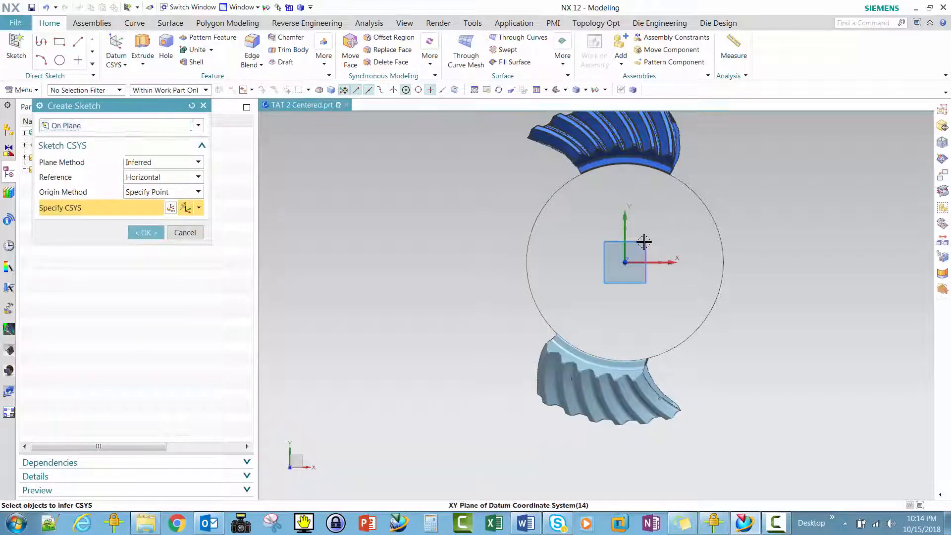
left_click(644, 241)
left_click(144, 233)
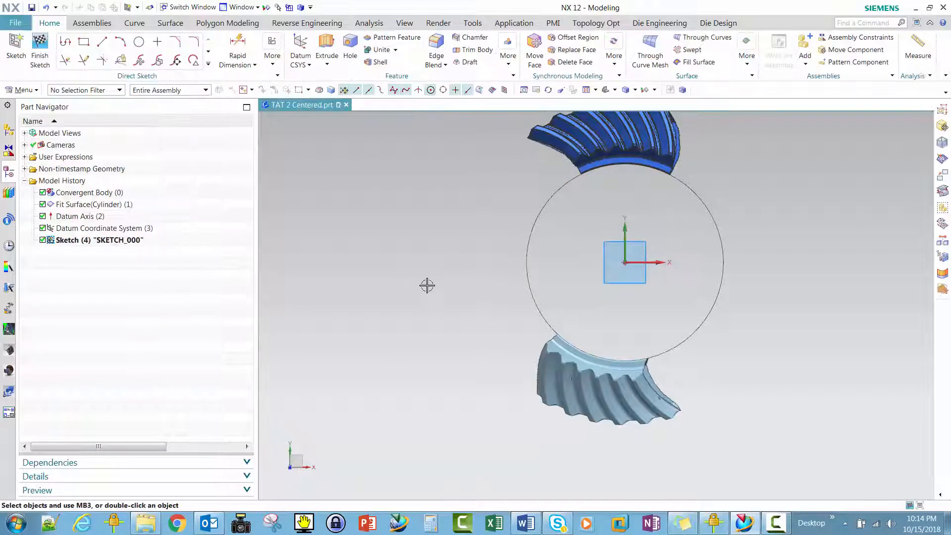
Place four points of a degree-3 through-points Studio Spline along a middle tooth of the lower gear segment, with ends extending beyond both edges.
right_click(488, 277)
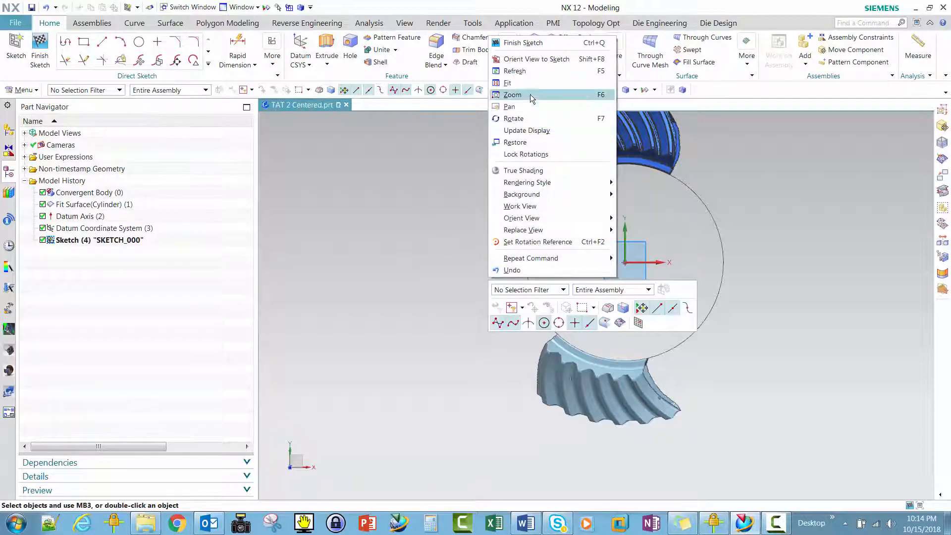
left_click(511, 98)
left_click_drag(516, 312, 713, 443)
key("Escape")
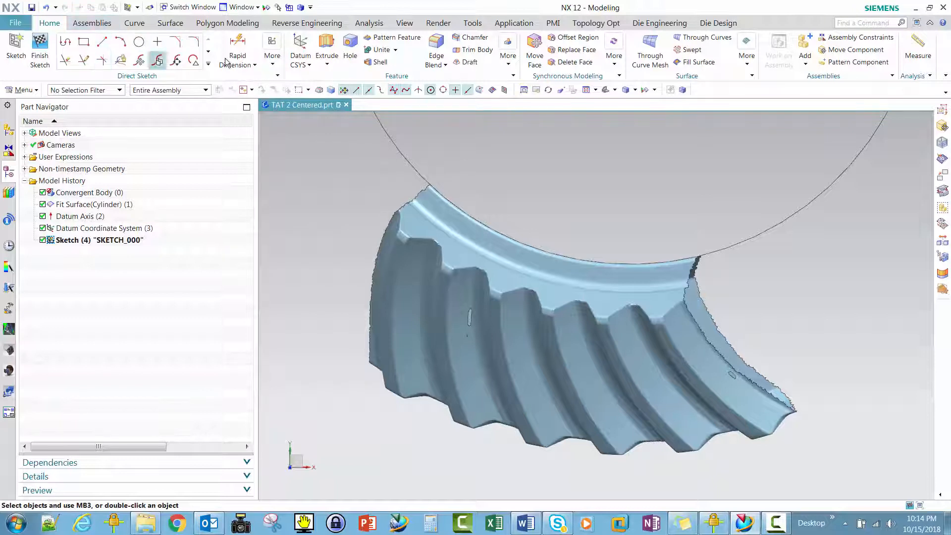
left_click(209, 52)
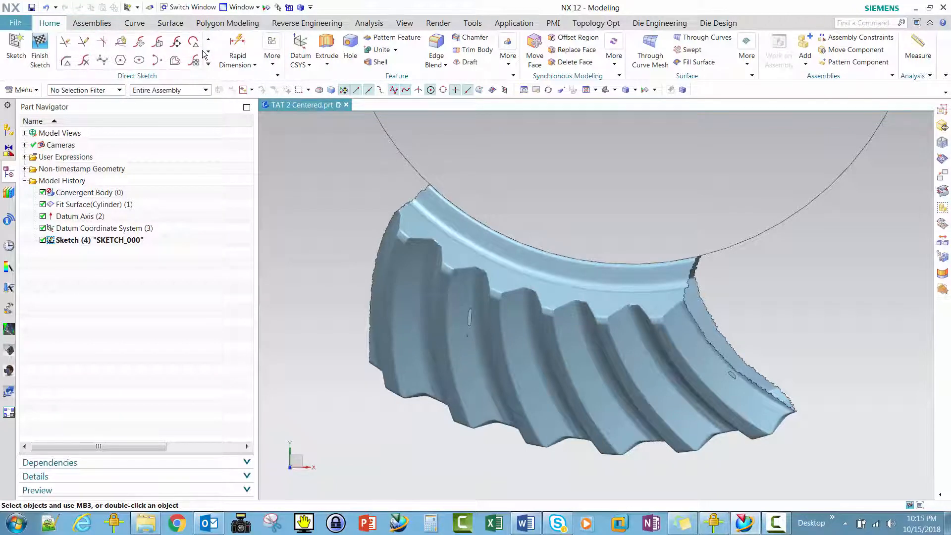
left_click(209, 52)
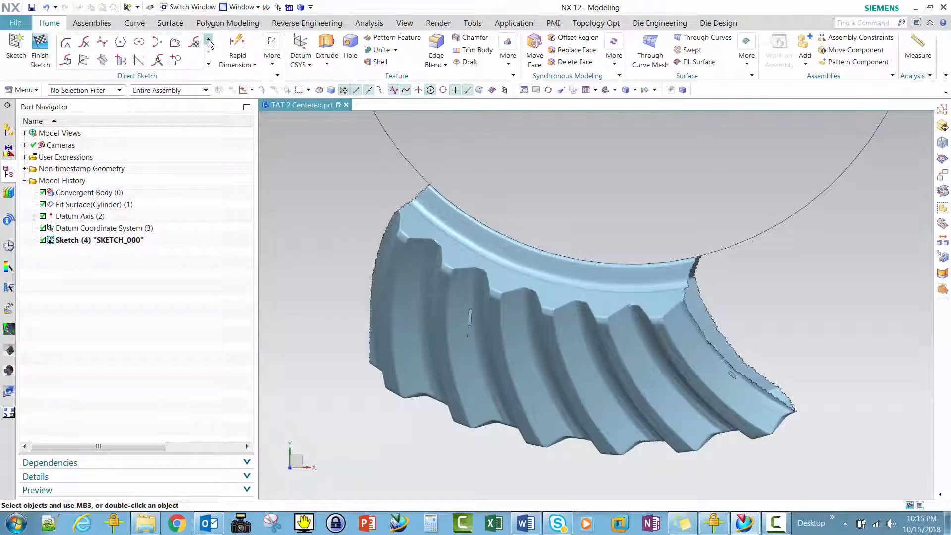
left_click(102, 42)
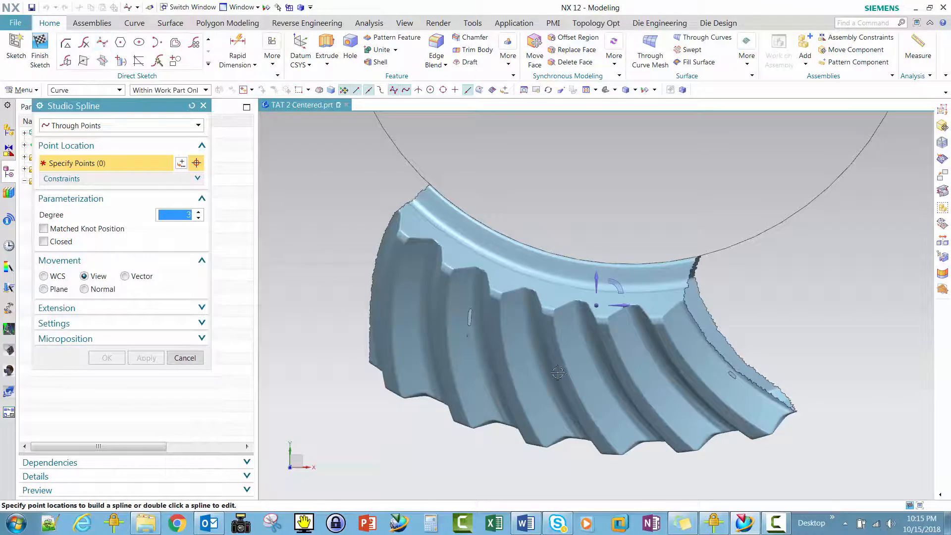
left_click(539, 174)
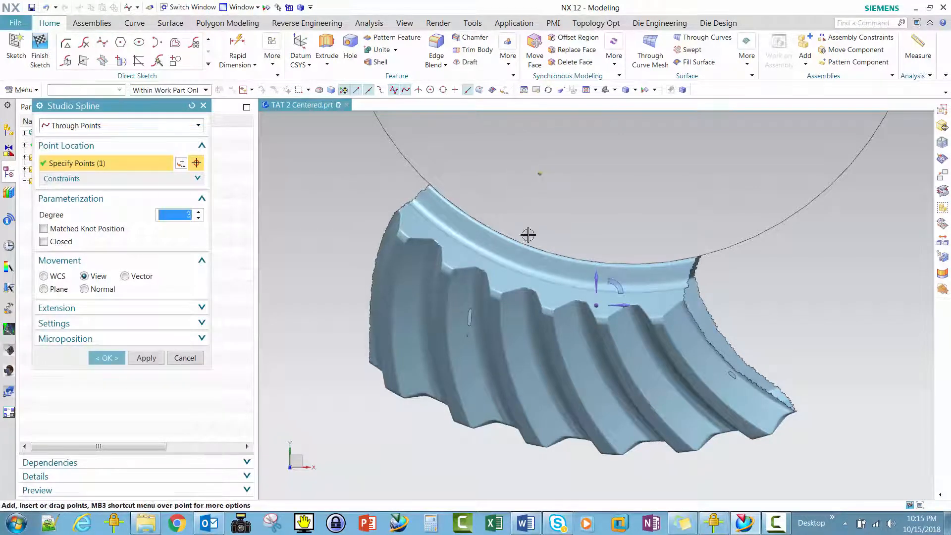
left_click(529, 313)
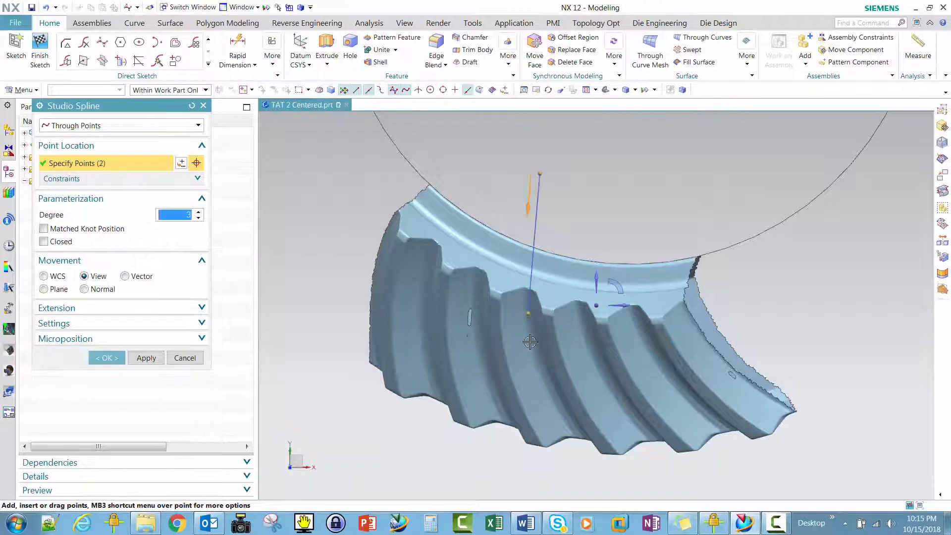
left_click(545, 374)
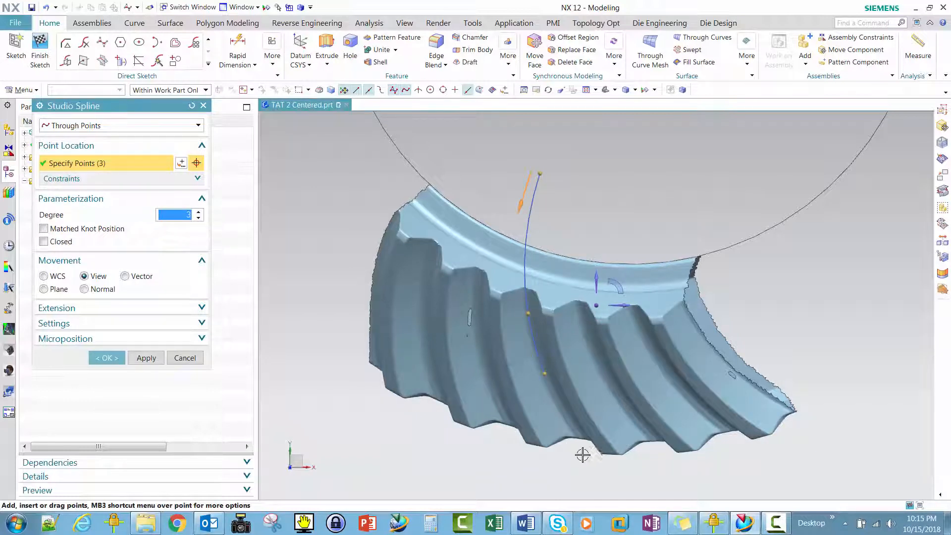
left_click(610, 483)
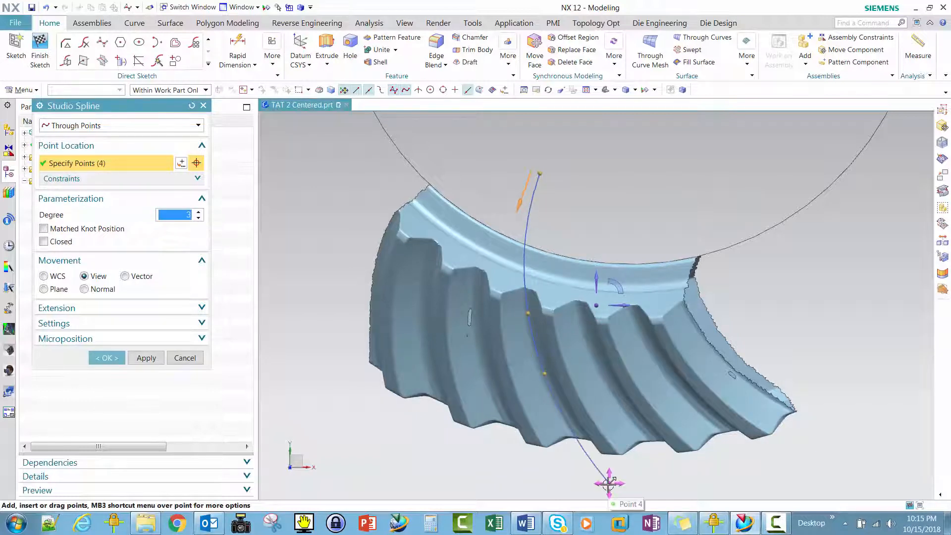
Adjust the spline's two middle points and lower endpoint to follow the tooth's curve, and apply the spline.
left_click(548, 372)
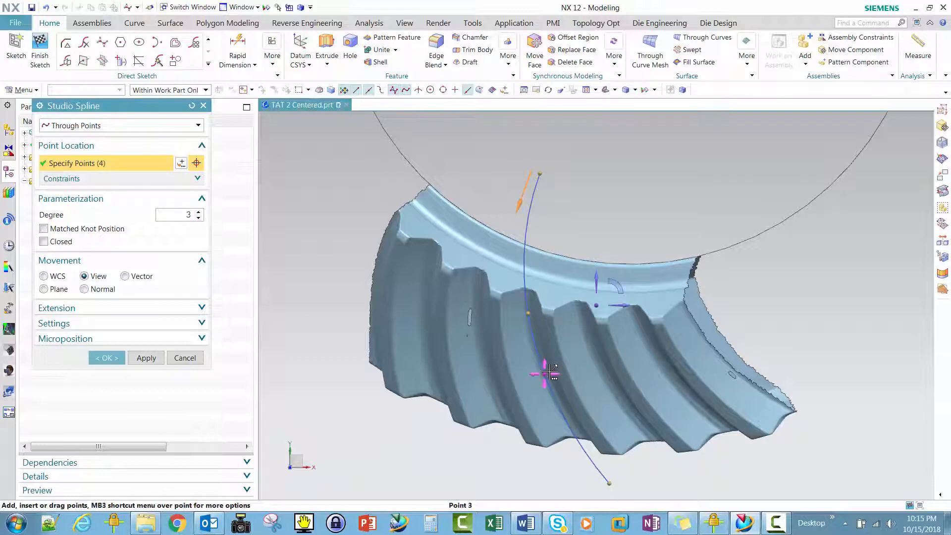
left_click_drag(547, 372, 545, 371)
left_click_drag(531, 313, 533, 312)
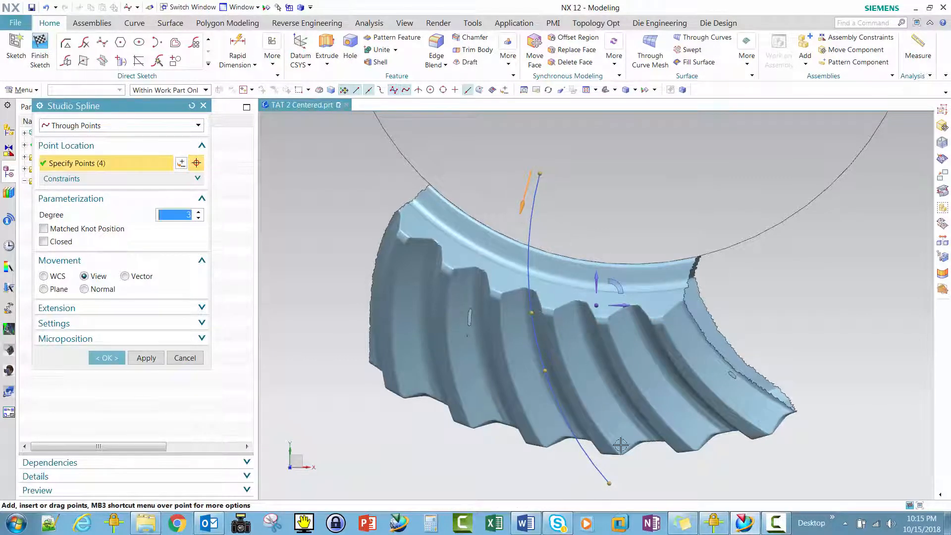
left_click_drag(609, 481, 618, 483)
left_click_drag(539, 368, 551, 379)
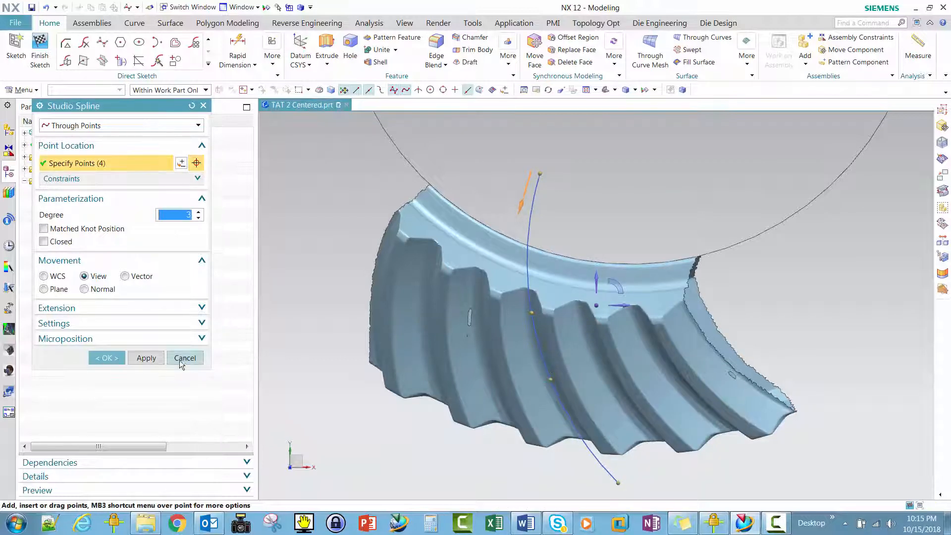
left_click(145, 359)
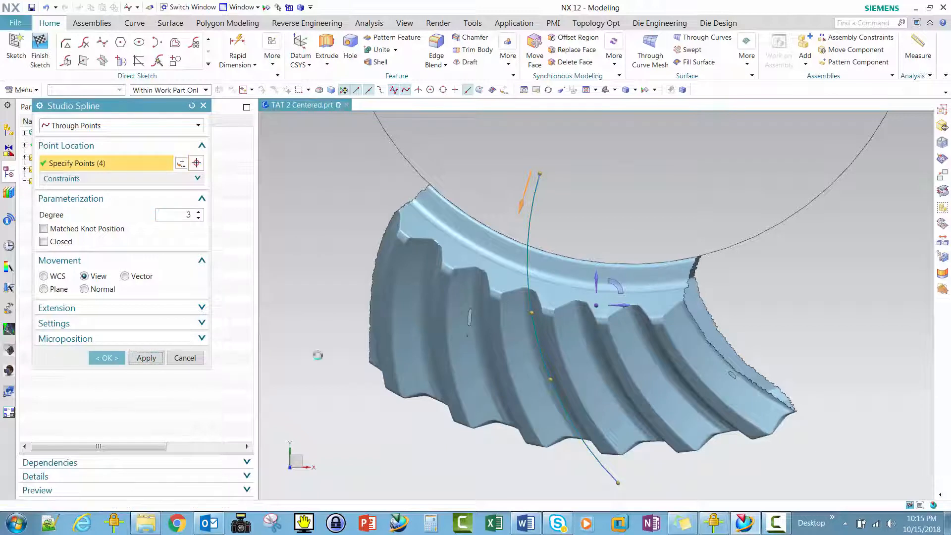
Draw a second degree-3 Studio Spline through six points along the adjacent tooth, extending past both edges of the gear segment.
left_click(607, 177)
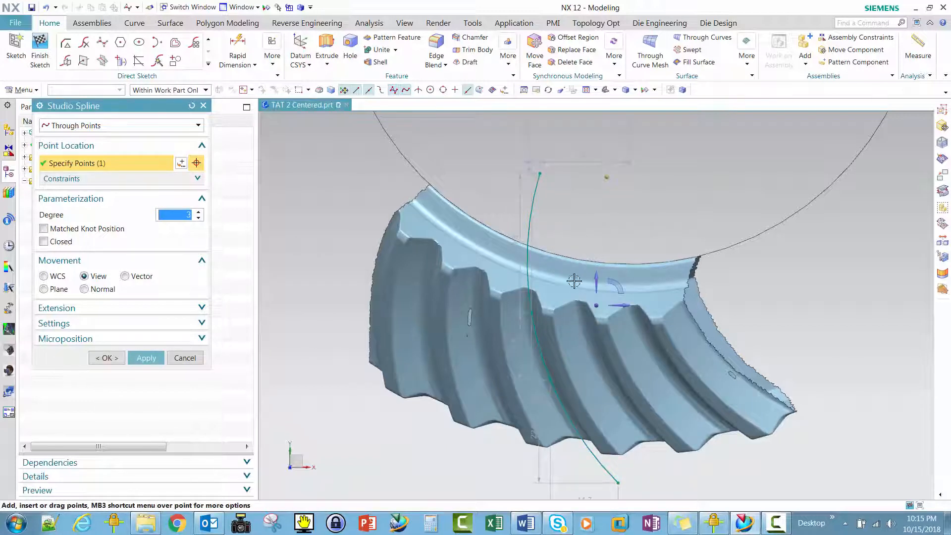
left_click(582, 312)
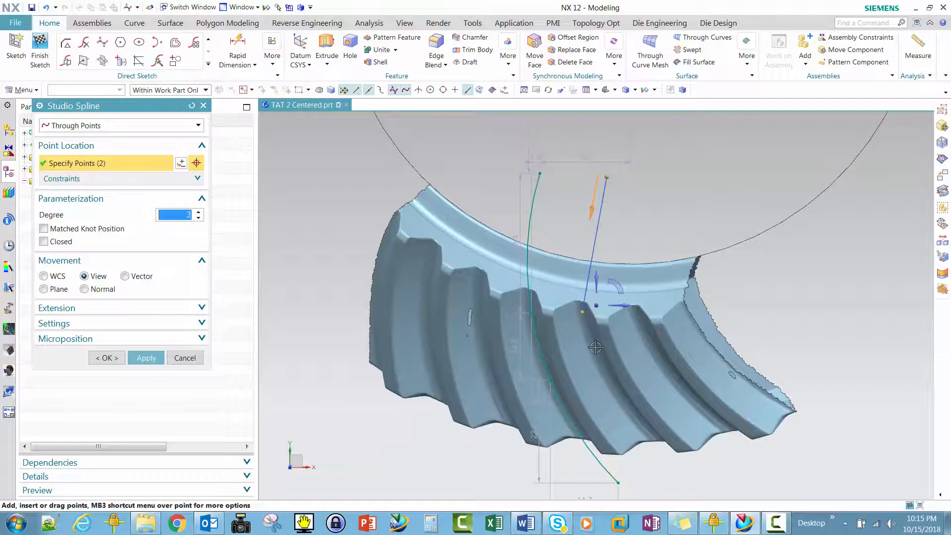
left_click(597, 355)
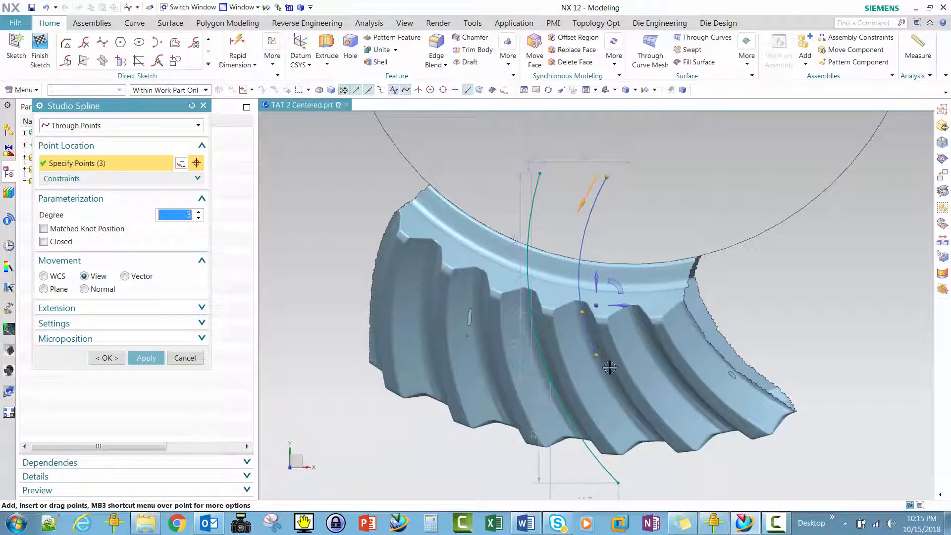
left_click(619, 395)
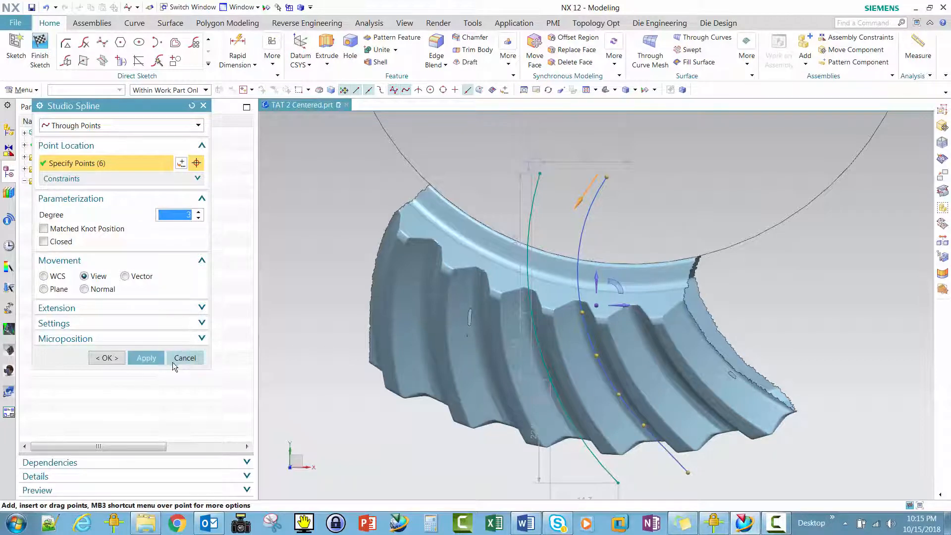
left_click(106, 360)
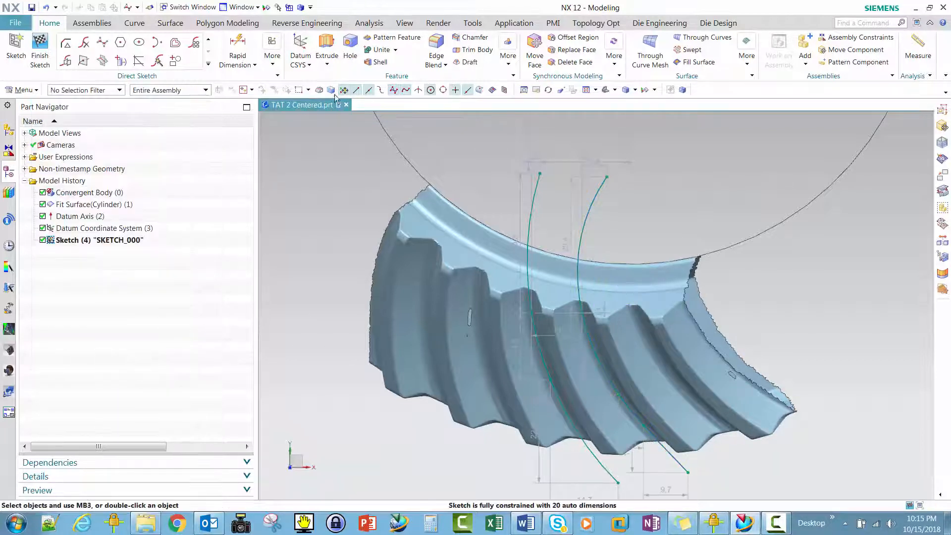
Close the profile with two lines joining the upper ends and the lower ends of both splines, and finish the sketch.
left_click(208, 40)
left_click(102, 41)
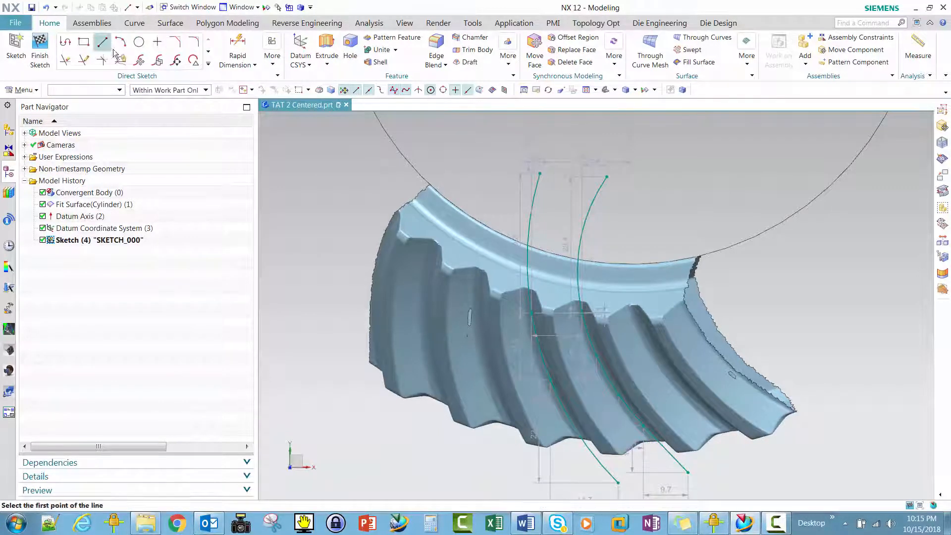
left_click(541, 173)
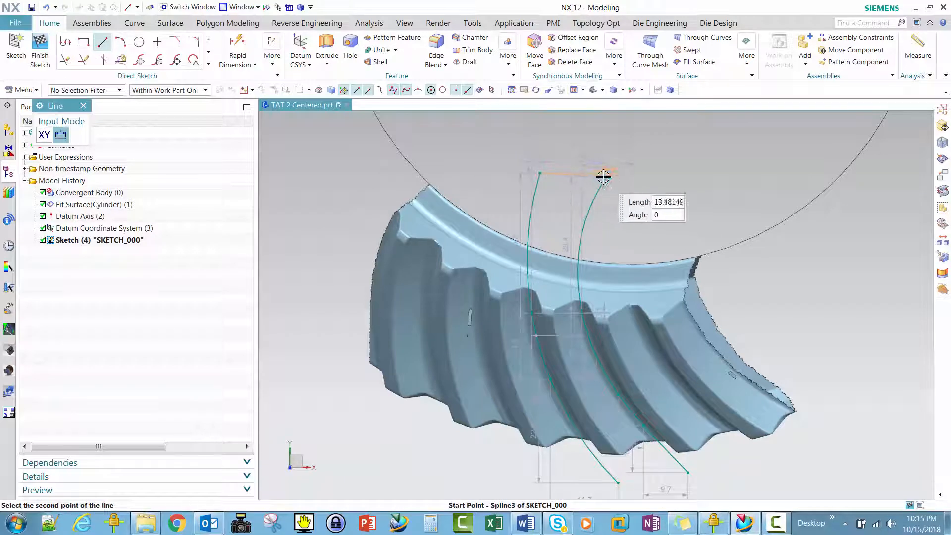
left_click(623, 205)
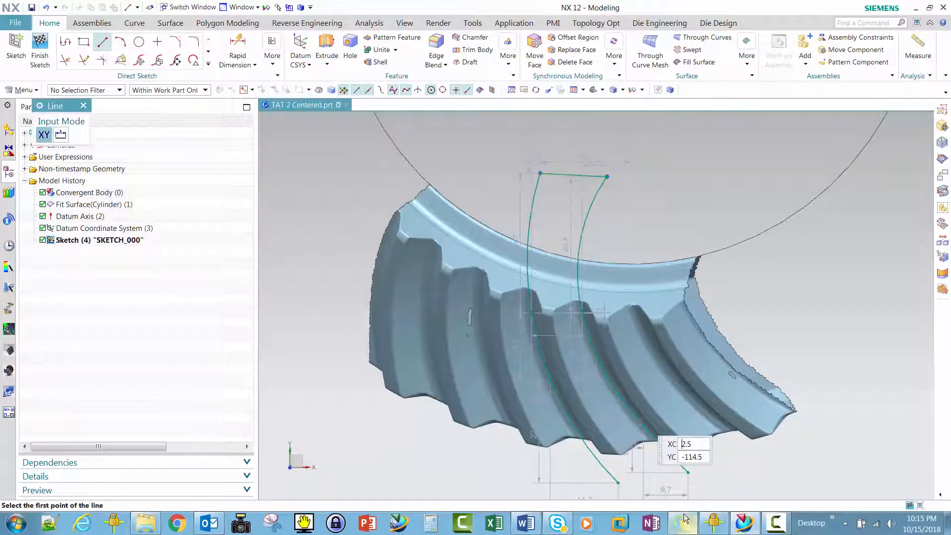
left_click(619, 483)
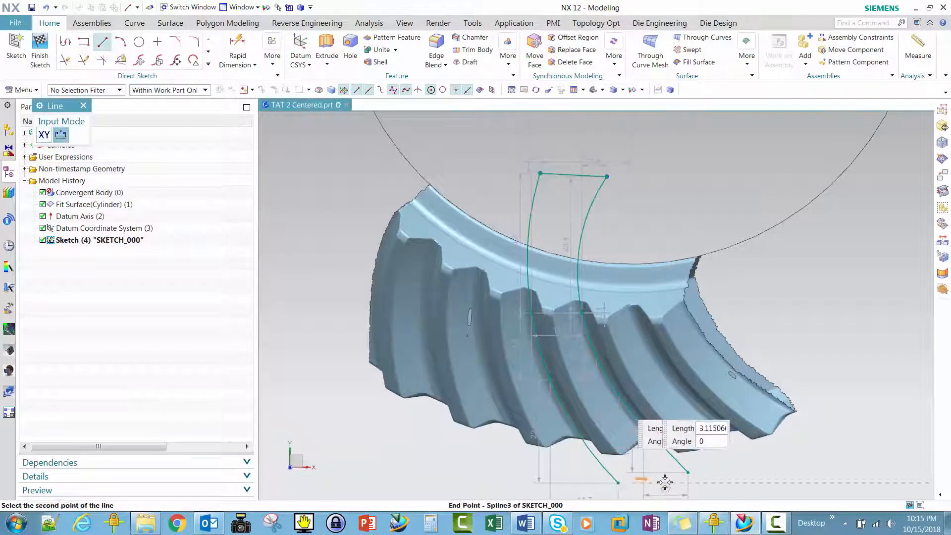
left_click(689, 472)
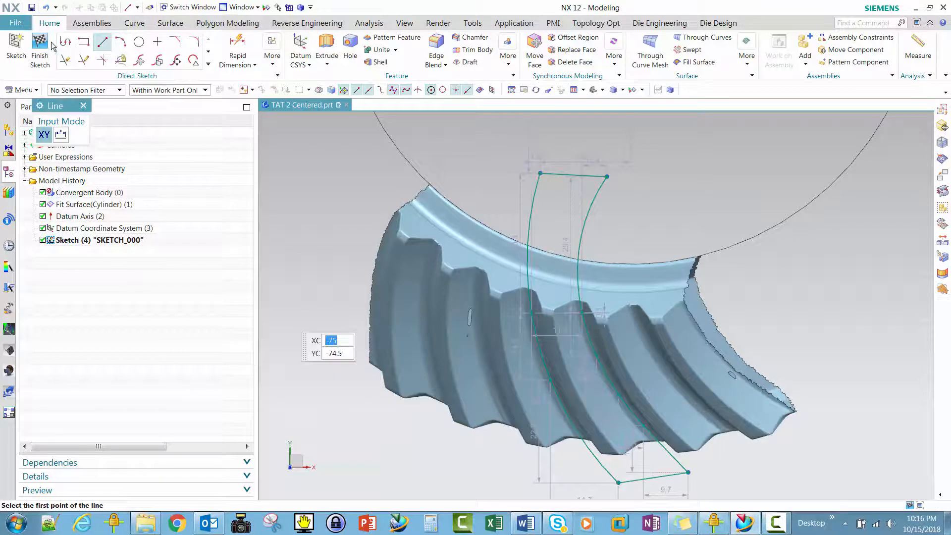
left_click(40, 53)
Extrude the closed tooth profile sketch from -20 mm to 20 mm as a separate solid body with Boolean None.
middle_click_drag(562, 320, 572, 276)
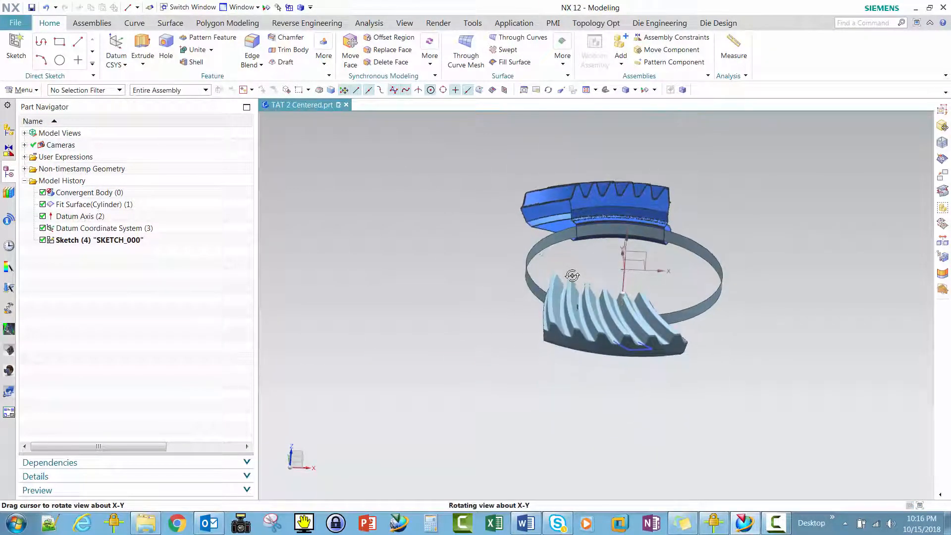
left_click(142, 47)
left_click(634, 353)
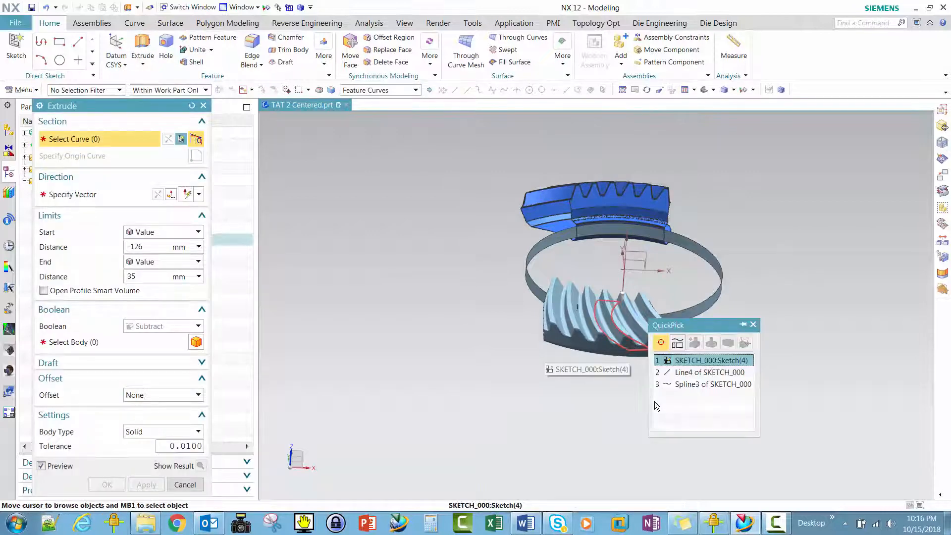
left_click(692, 360)
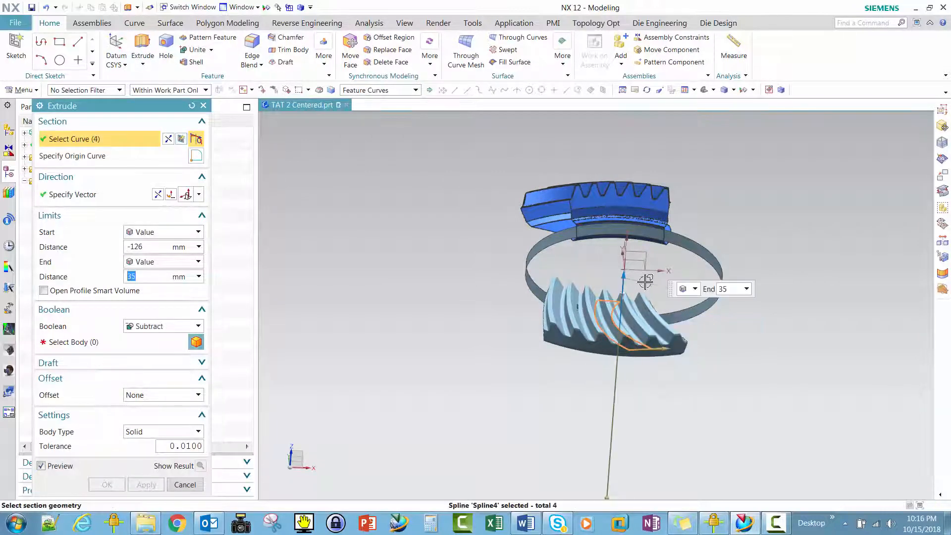
left_click(141, 246)
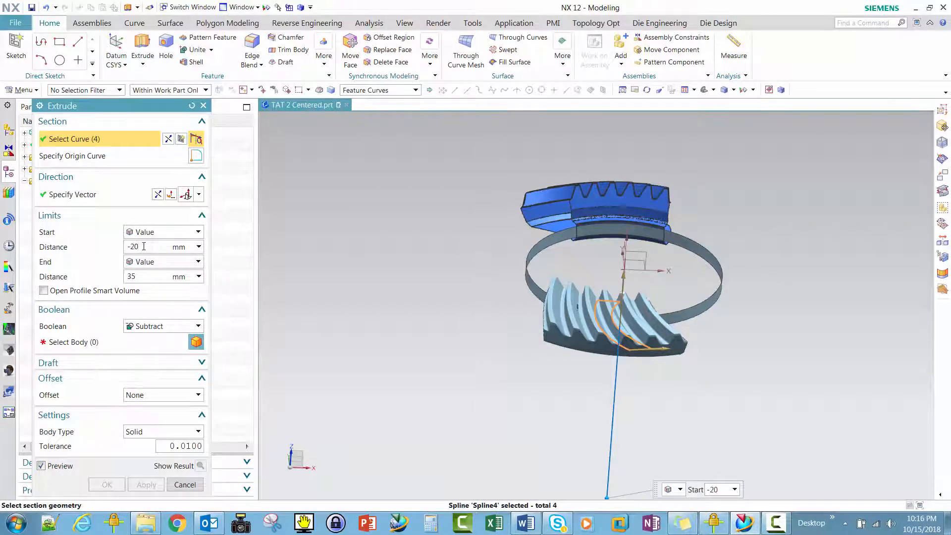
left_click(146, 276)
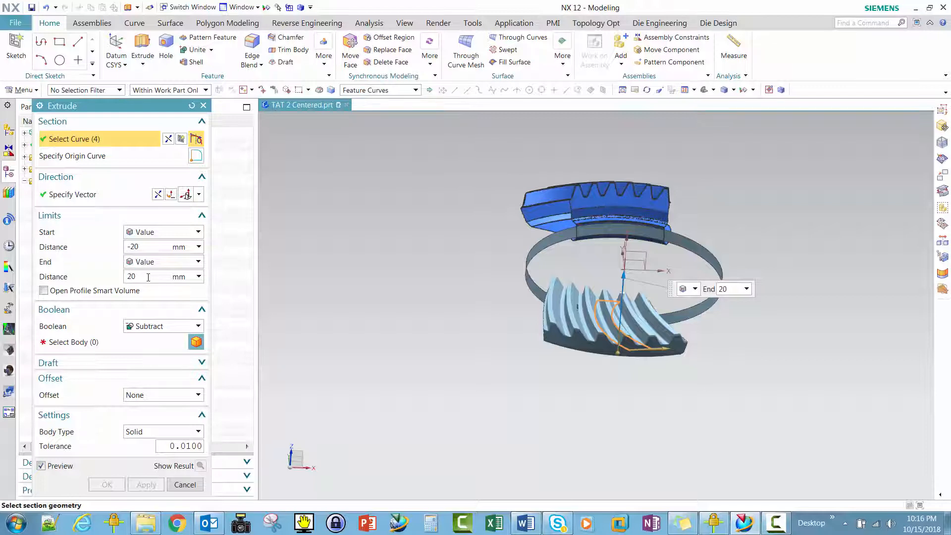
key("Return")
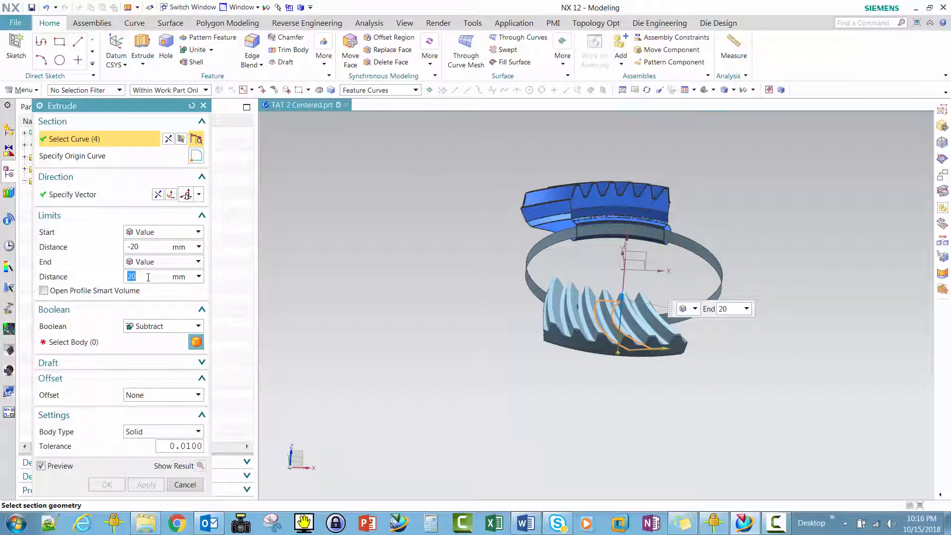
left_click(200, 326)
left_click(141, 336)
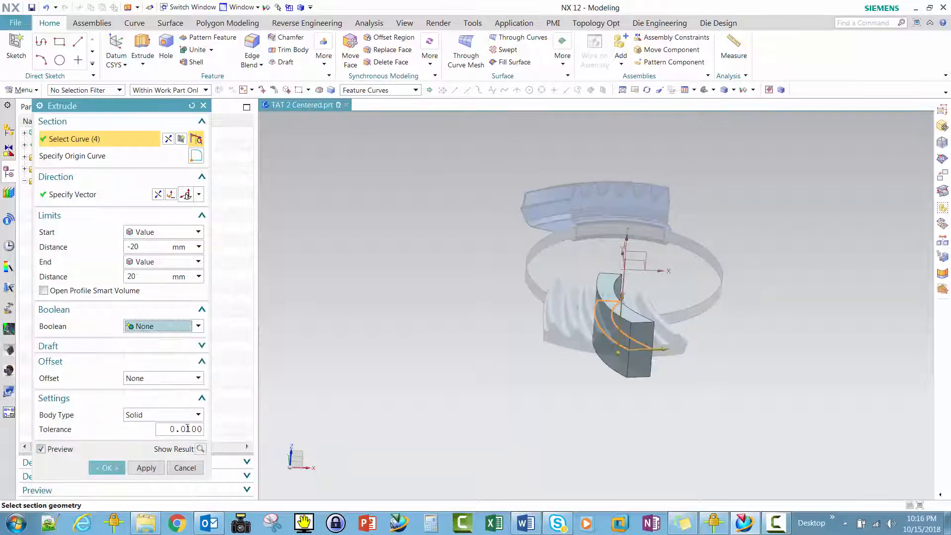
left_click(107, 467)
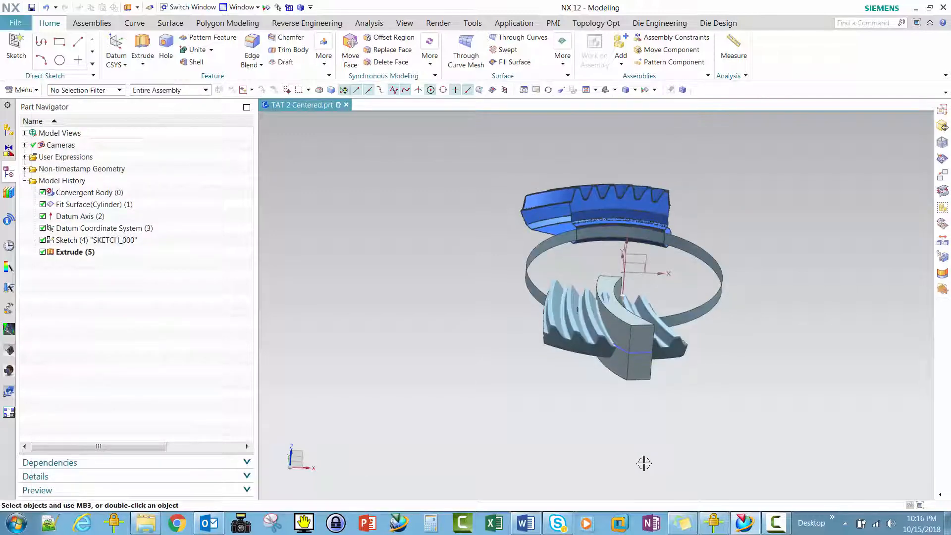
Edit the extrusion of the tooth profile so that its end distance is 32 mm.
double_click(78, 252)
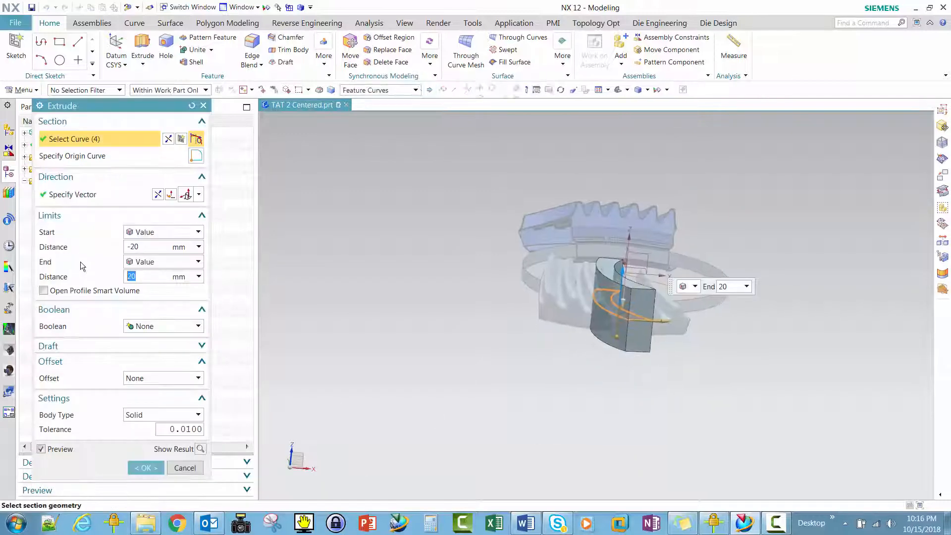
scroll(626, 261, "down", 3)
scroll(626, 262, "down", 1)
left_click_drag(659, 225, 665, 178)
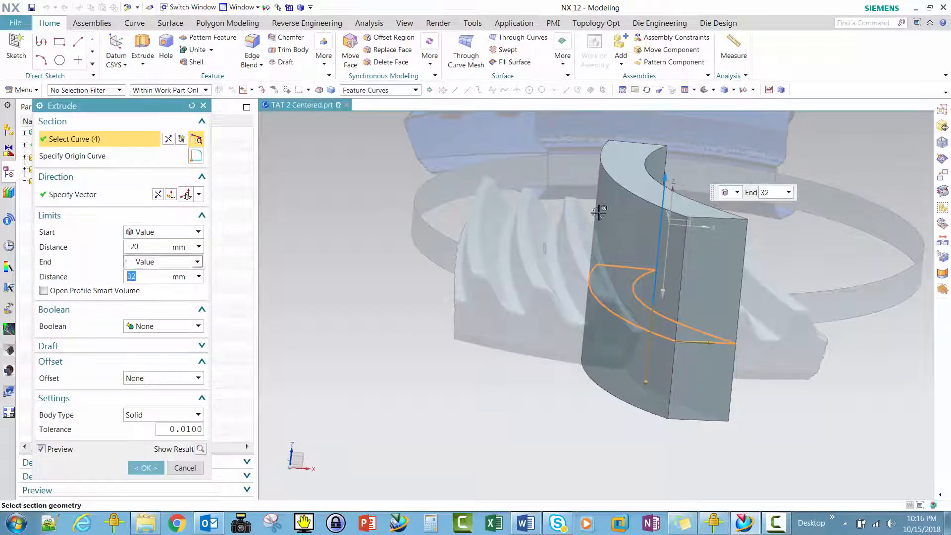
left_click(146, 468)
Trim the extruded body with the lower gear segment's convergent face, and hide the original convergent body.
middle_click_drag(446, 449, 282, 205)
left_click(284, 50)
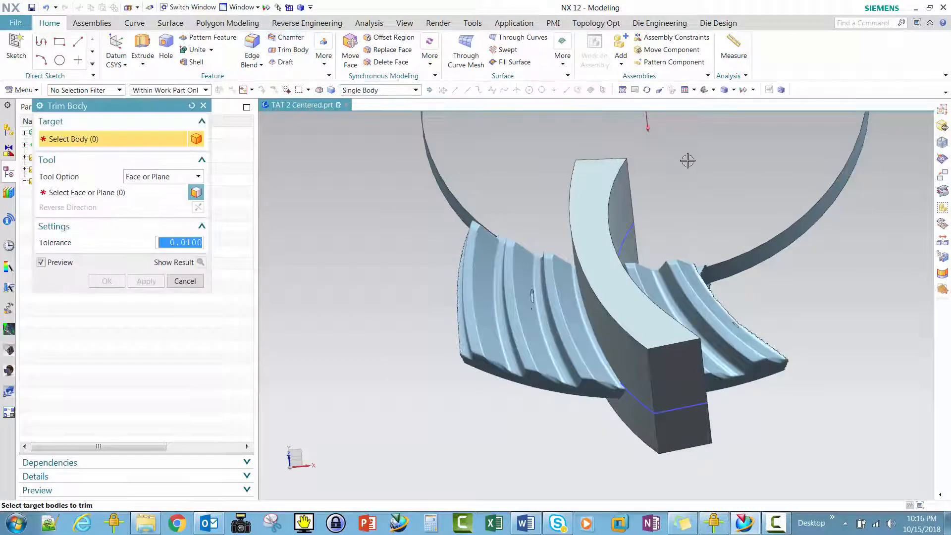
left_click(611, 183)
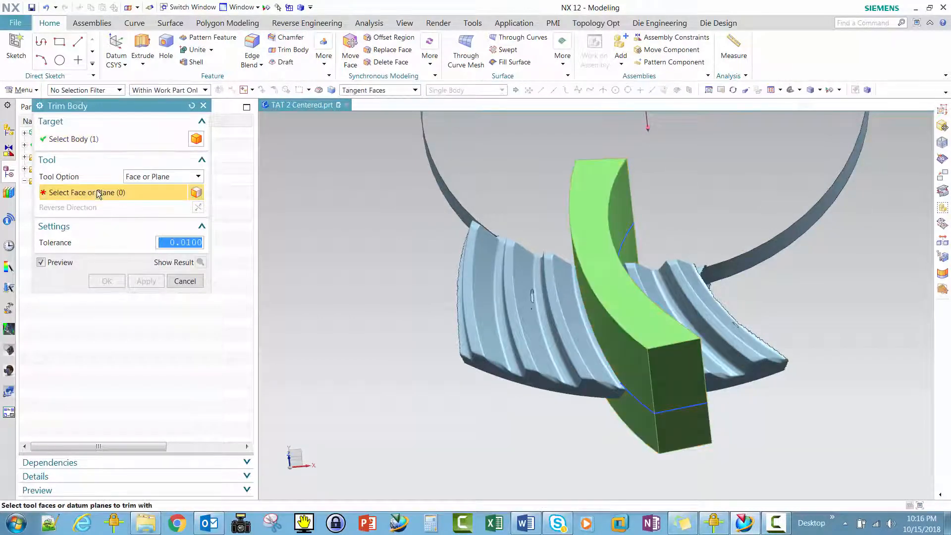
left_click(681, 293)
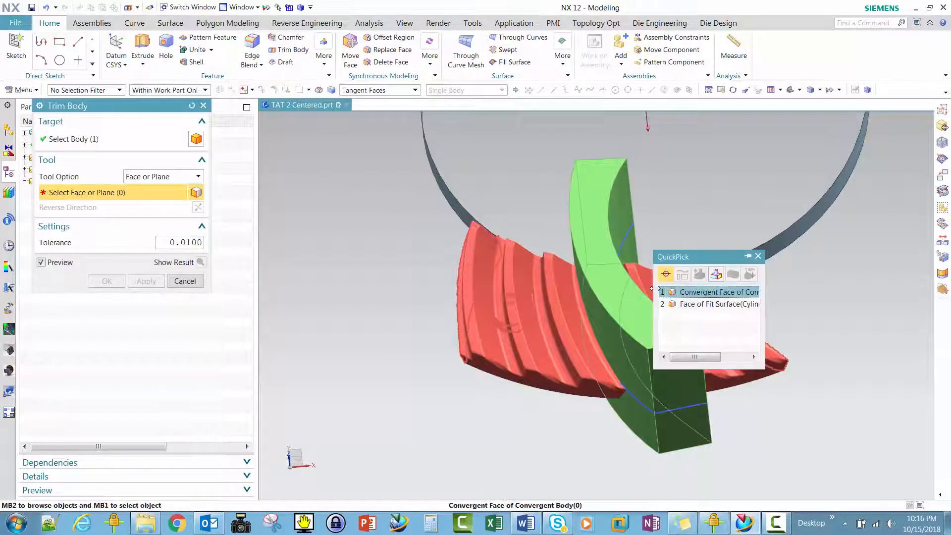
left_click(681, 293)
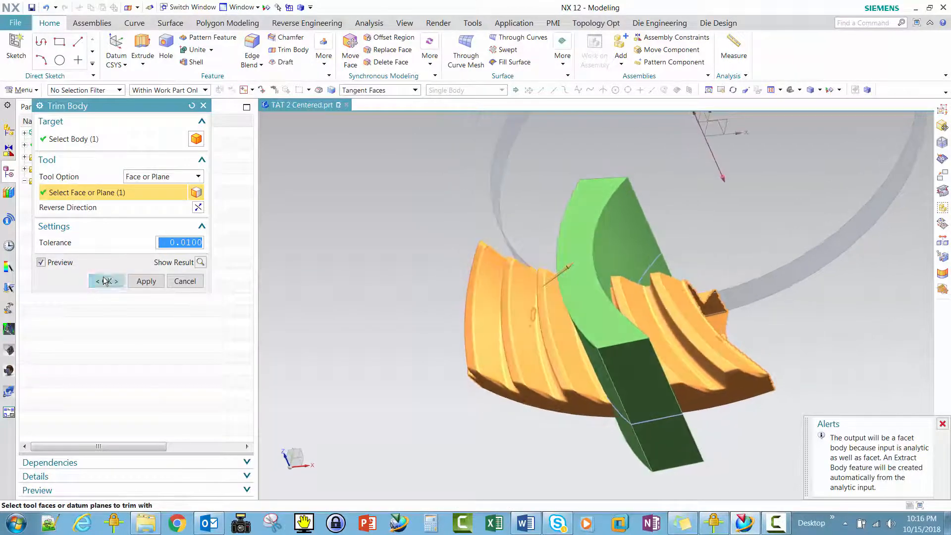
left_click(104, 280)
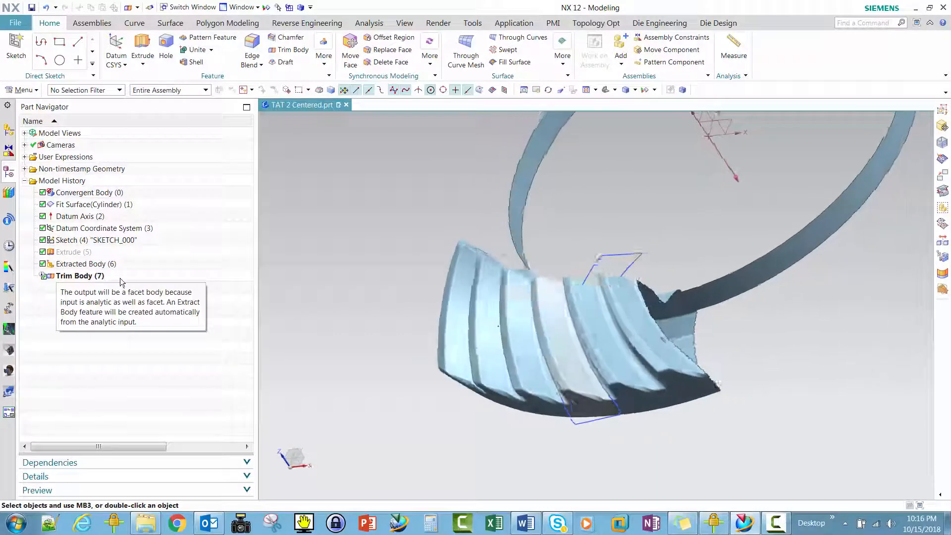
right_click(473, 329)
left_click(494, 354)
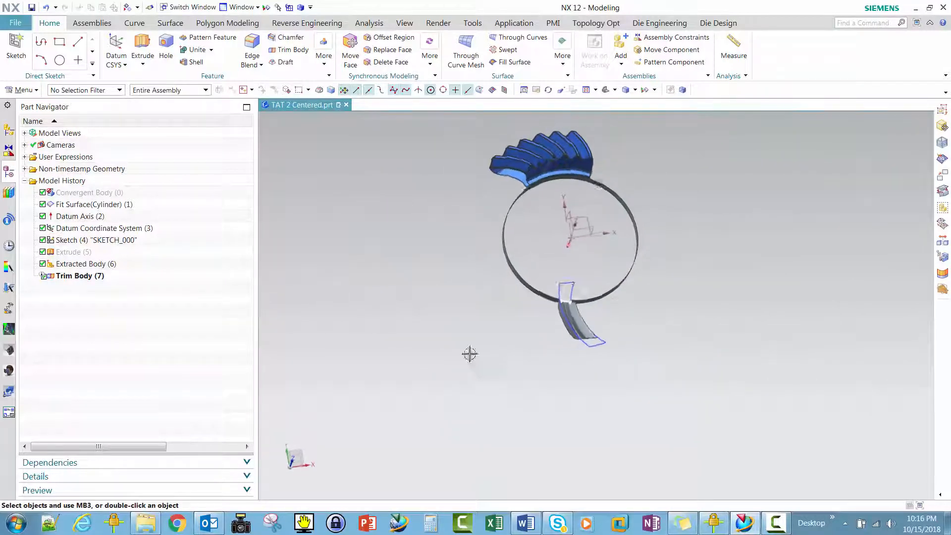
Set up a circular Pattern Geometry of the trimmed tooth body, with the cylinder edge's centre as reference point and the datum Z axis as rotation axis.
left_click(322, 63)
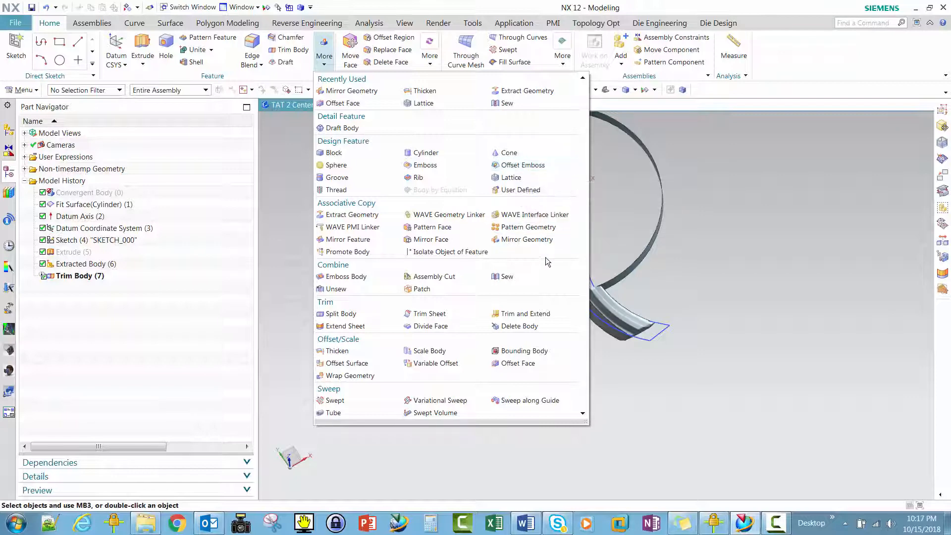
left_click(524, 229)
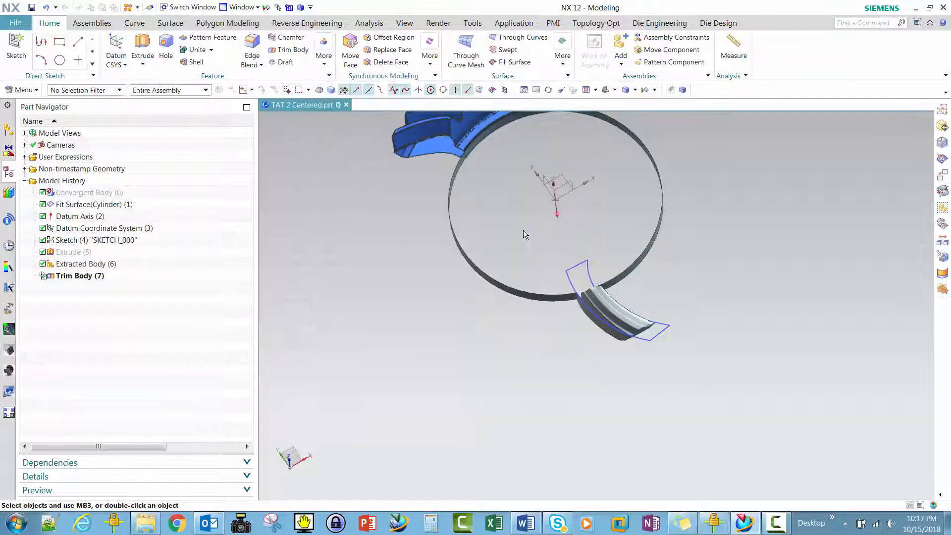
left_click(601, 316)
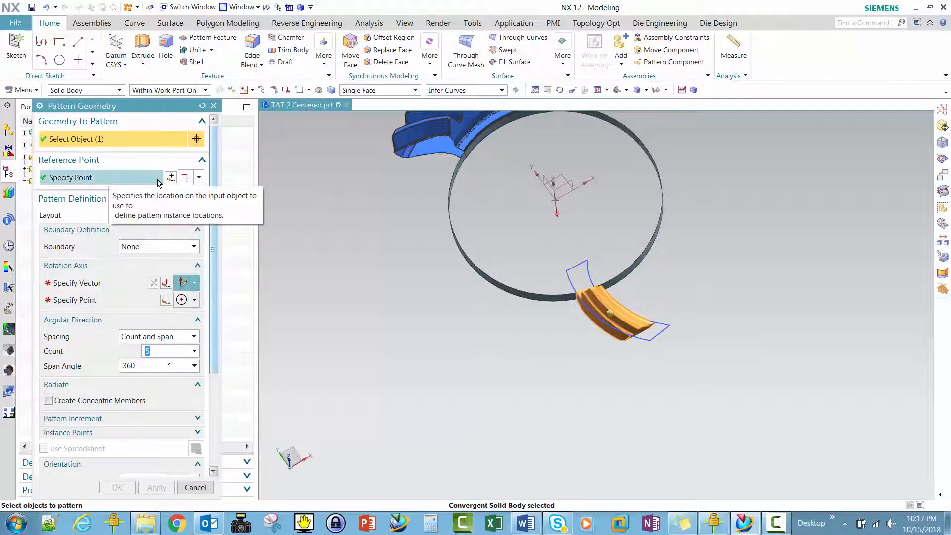
left_click(197, 179)
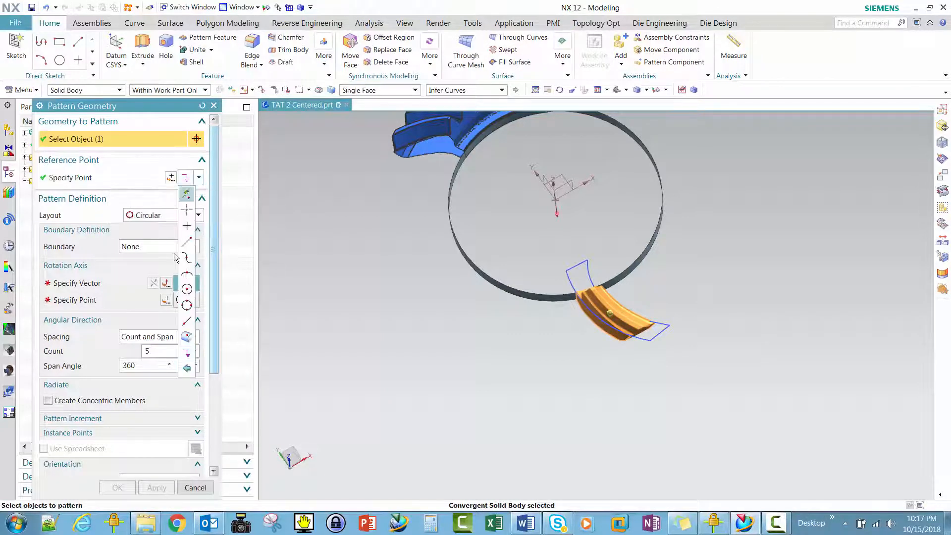
left_click(185, 284)
left_click(636, 251)
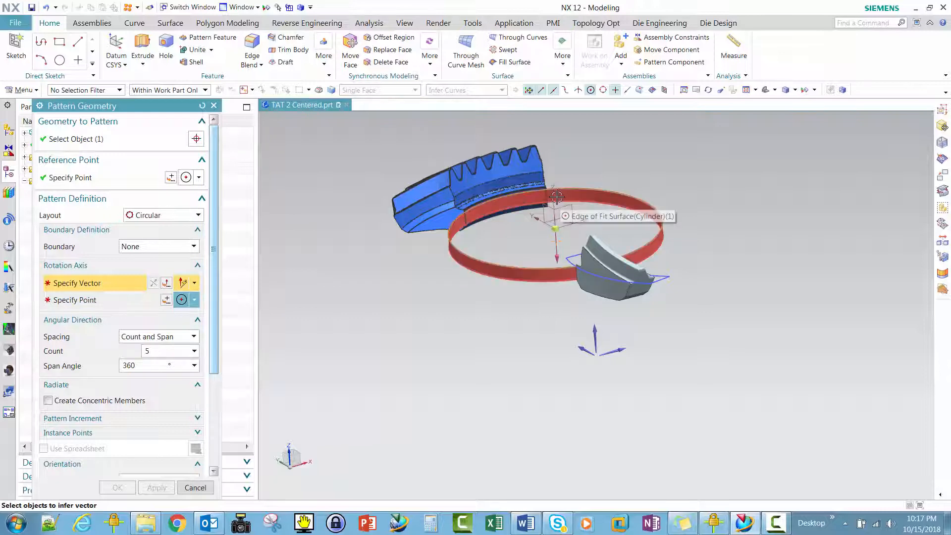
left_click(557, 247)
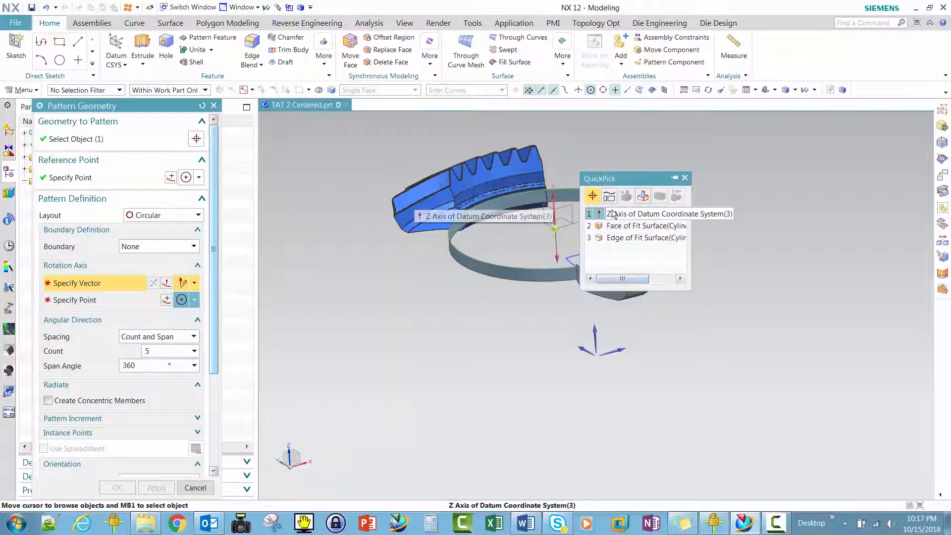
left_click(600, 211)
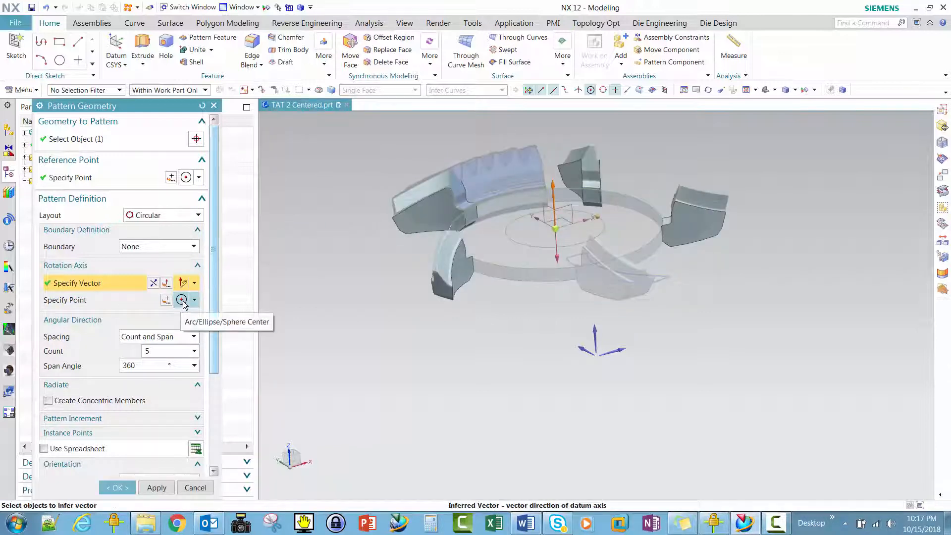
Try pattern counts of 32, 33 and 34 over the 360° span.
double_click(157, 353)
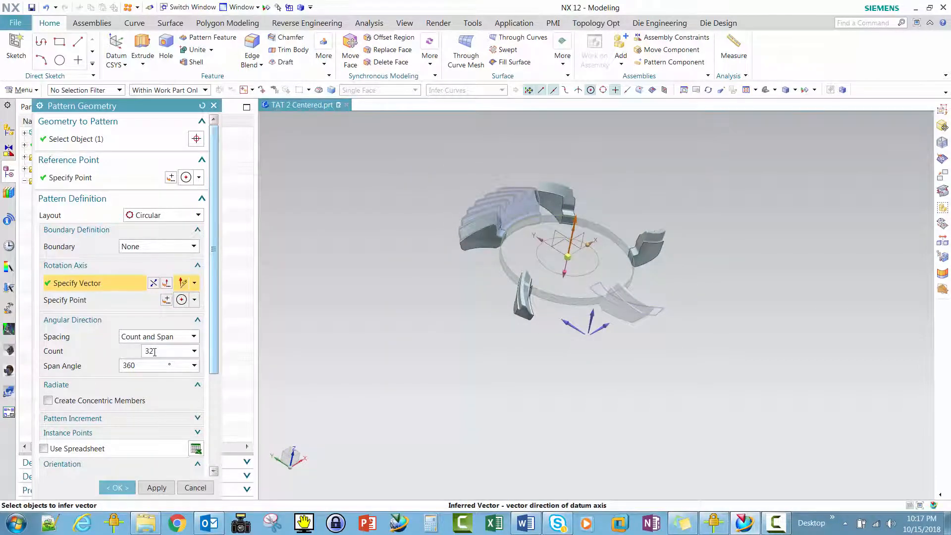
key("Return")
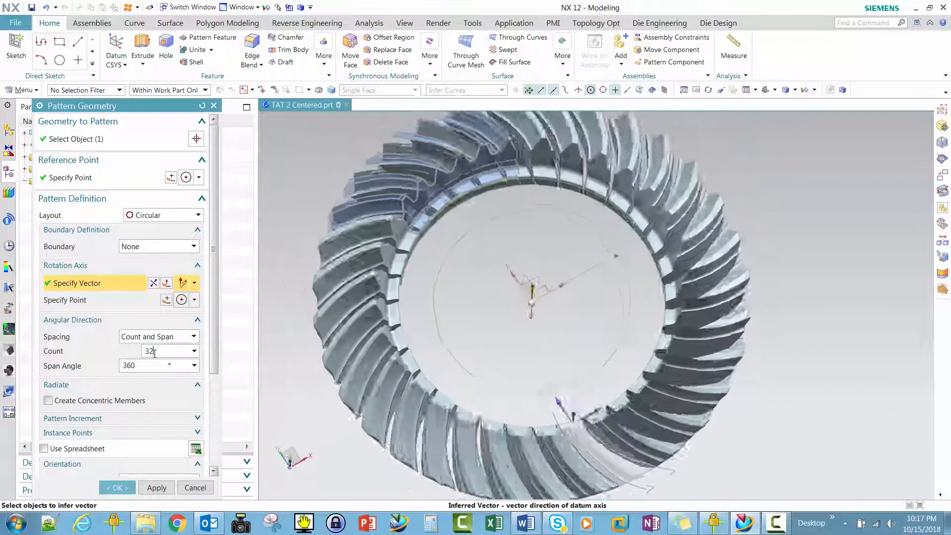
key("BackSpace")
type("3")
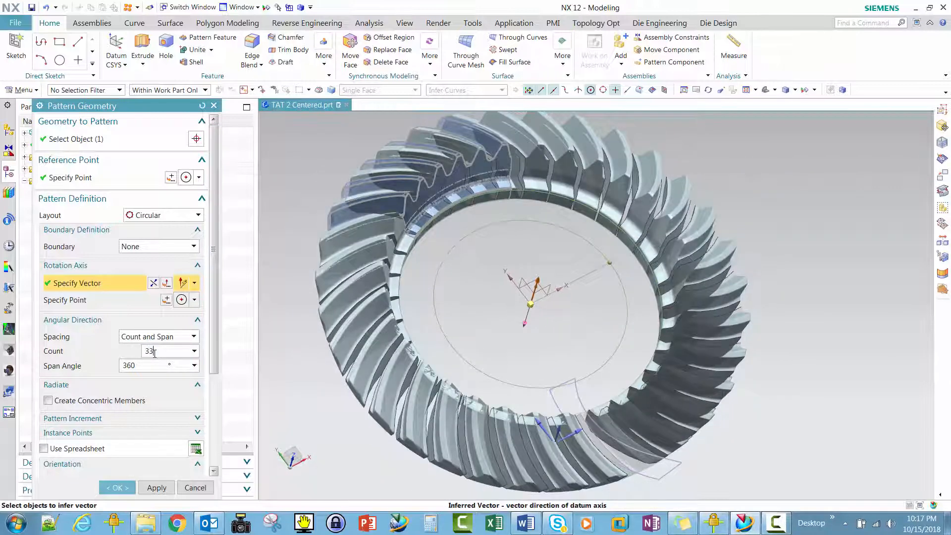
key("Return")
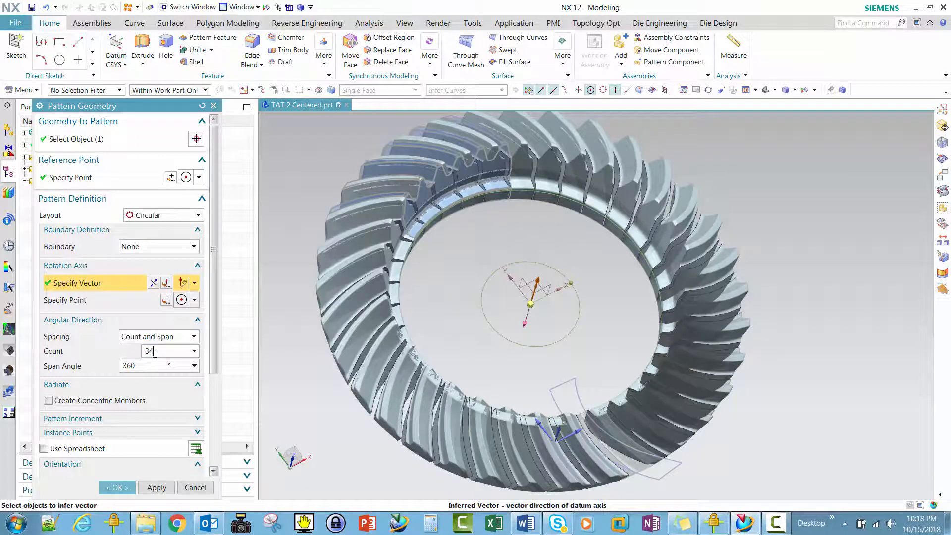
key("Return")
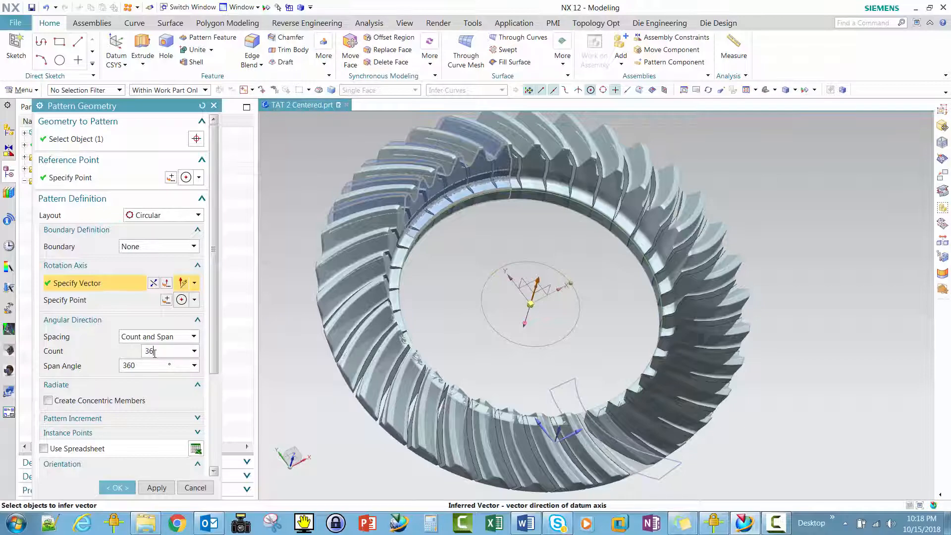
Set the circular pattern count to 36 over the 360° span and create the pattern.
type("36")
key("Return")
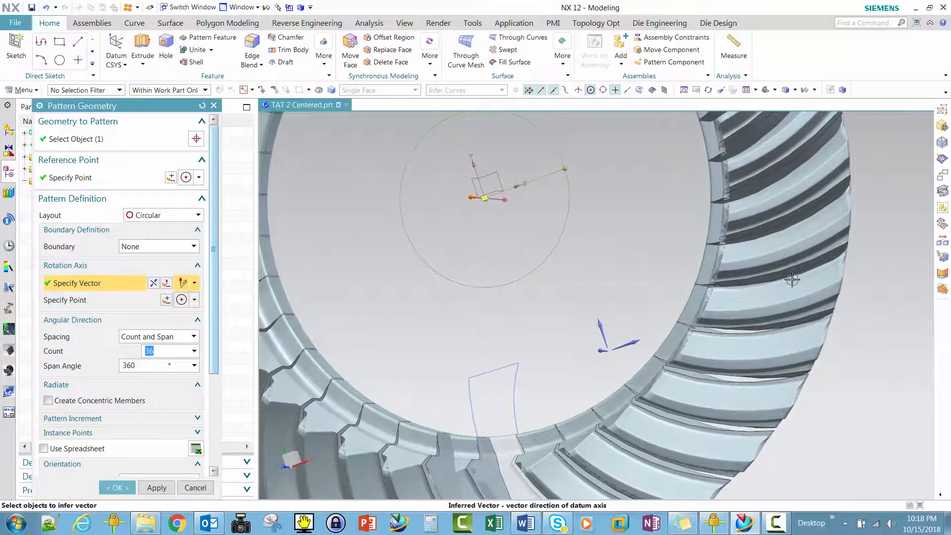
left_click(115, 488)
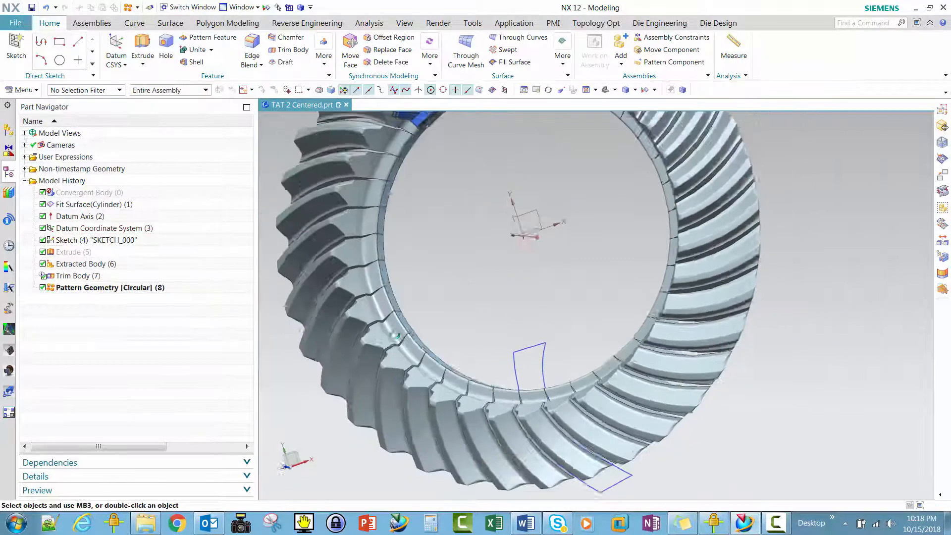
Roll the model history back by making the Trim Body feature the current feature, ahead of the circular pattern.
middle_click_drag(395, 335, 564, 351)
scroll(560, 334, "up", 8)
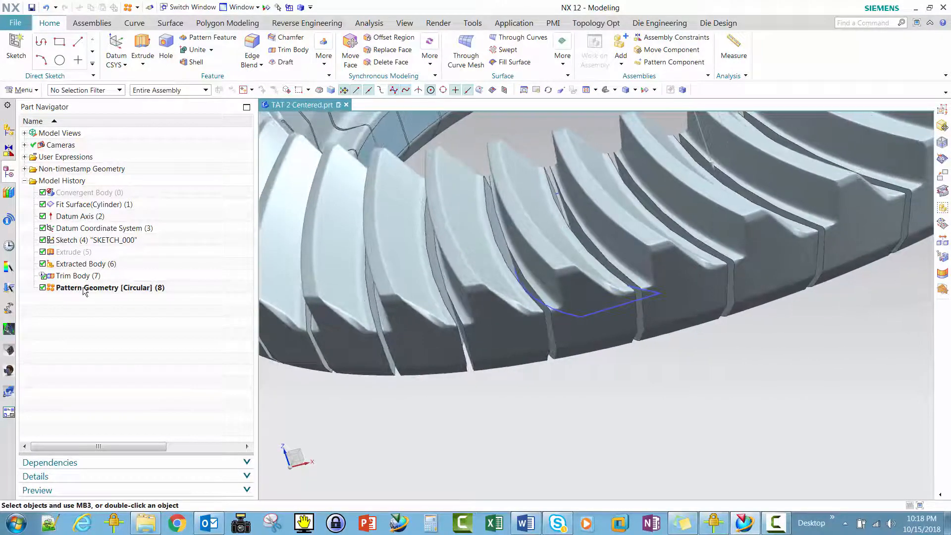
right_click(73, 277)
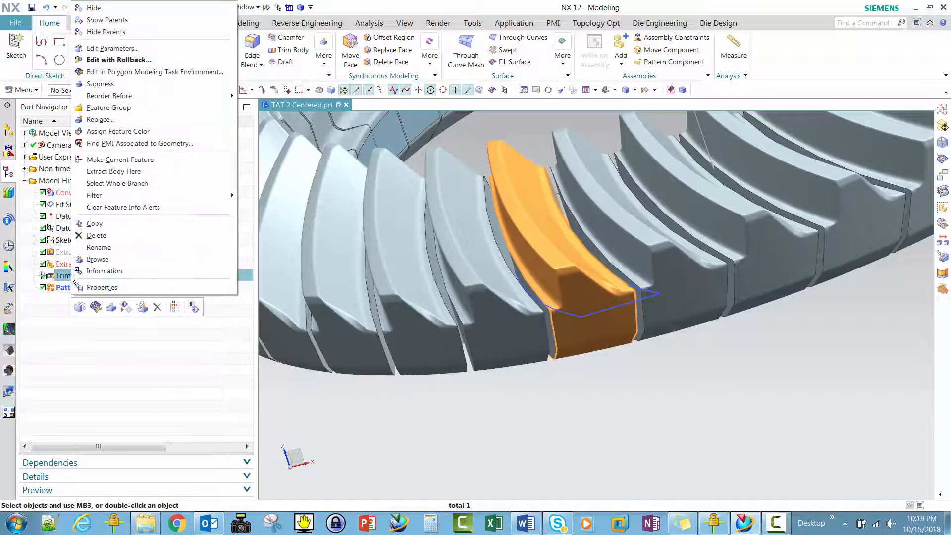
left_click(126, 162)
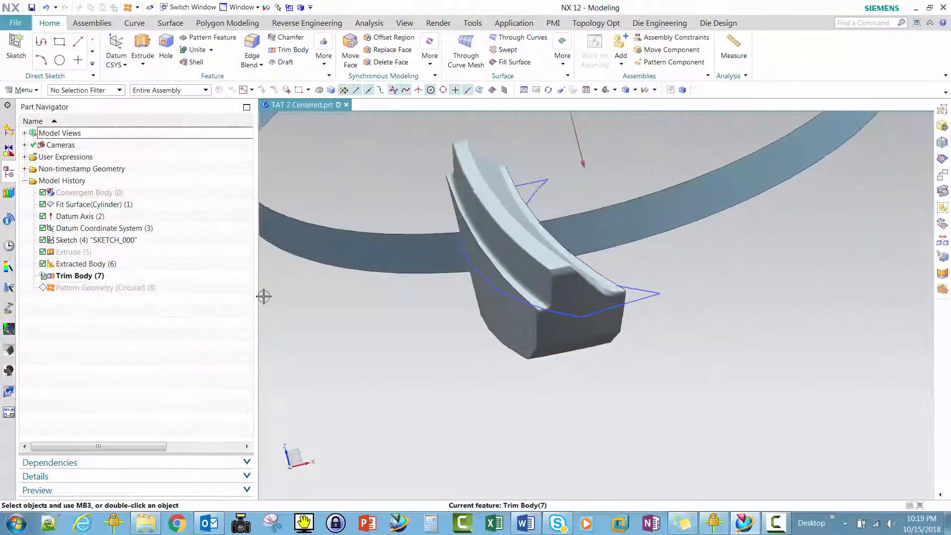
Offset one convergent side face of the trimmed tooth body by 1 mm with Offset Face.
left_click(430, 64)
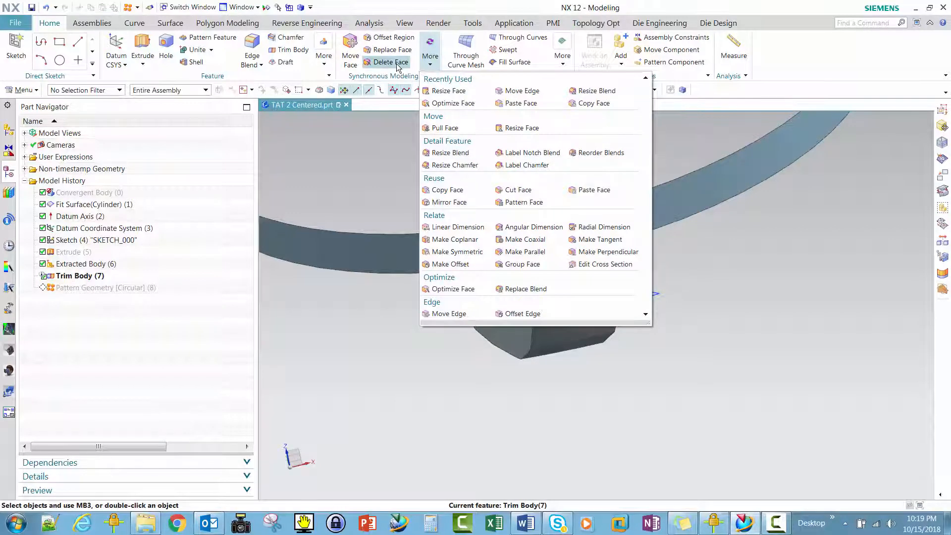
left_click(323, 57)
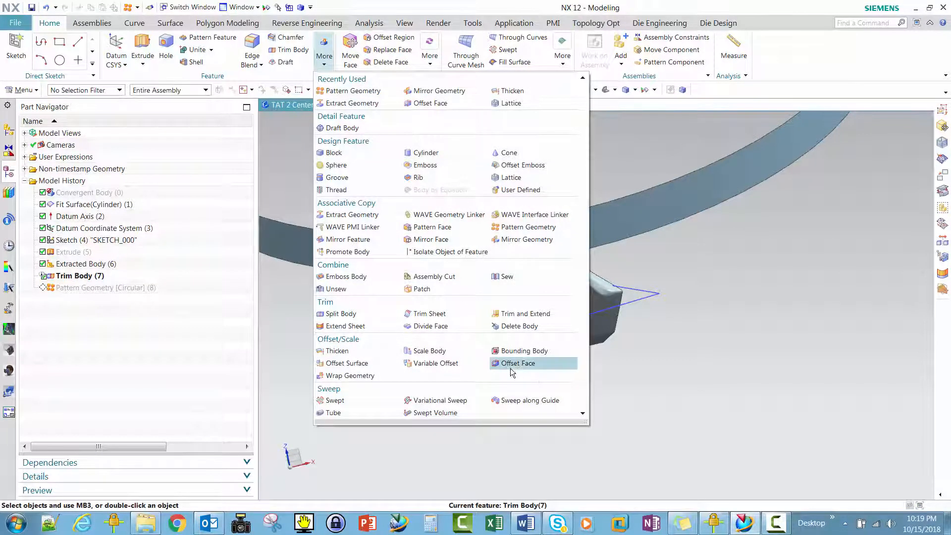
left_click(510, 365)
left_click(507, 360)
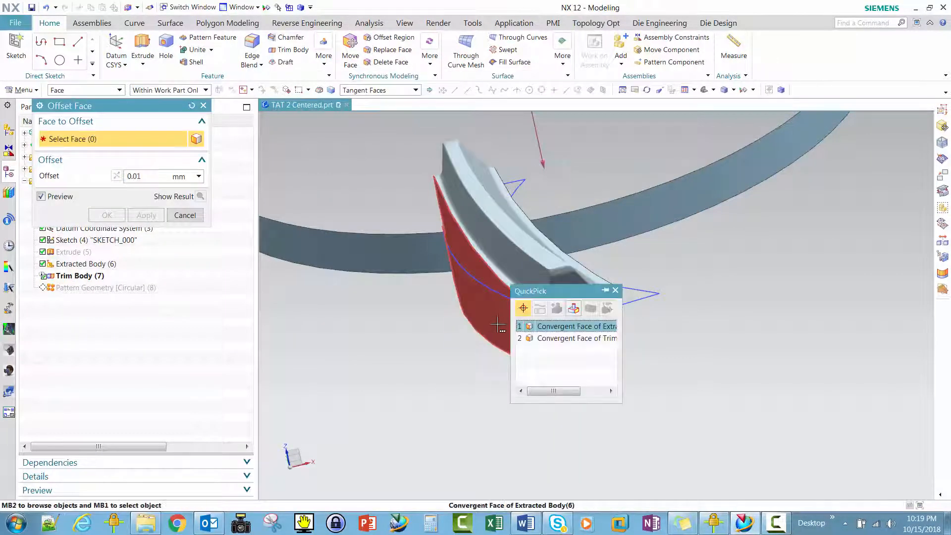
left_click(539, 326)
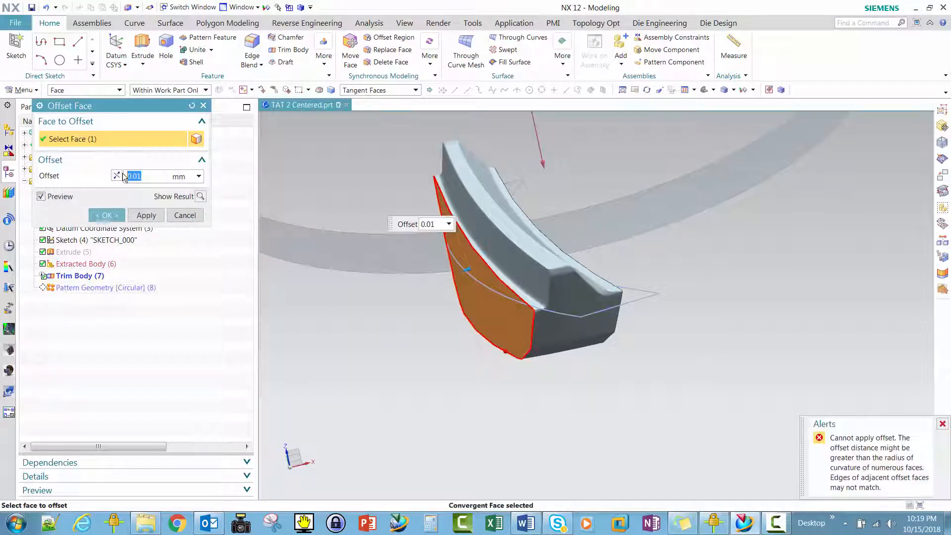
type("1")
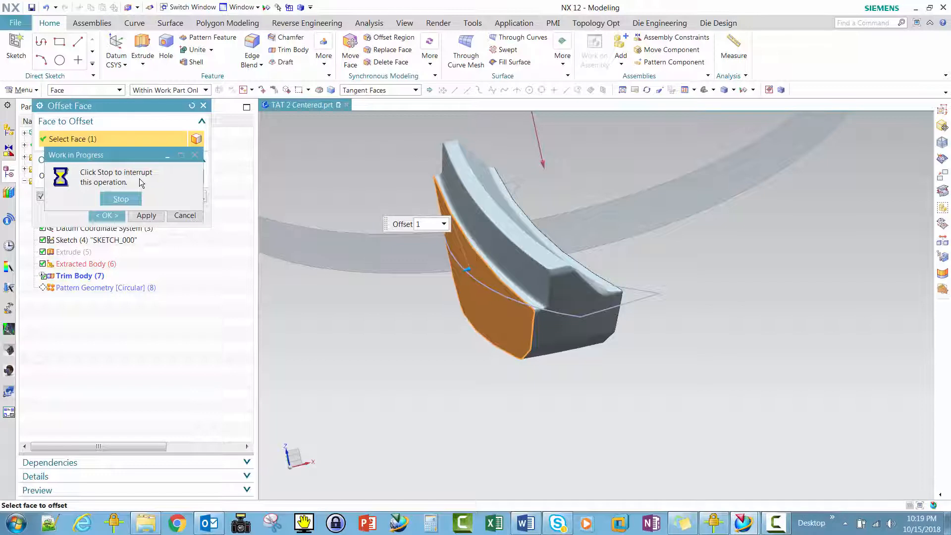
middle_click_drag(396, 223, 297, 223)
left_click(118, 216)
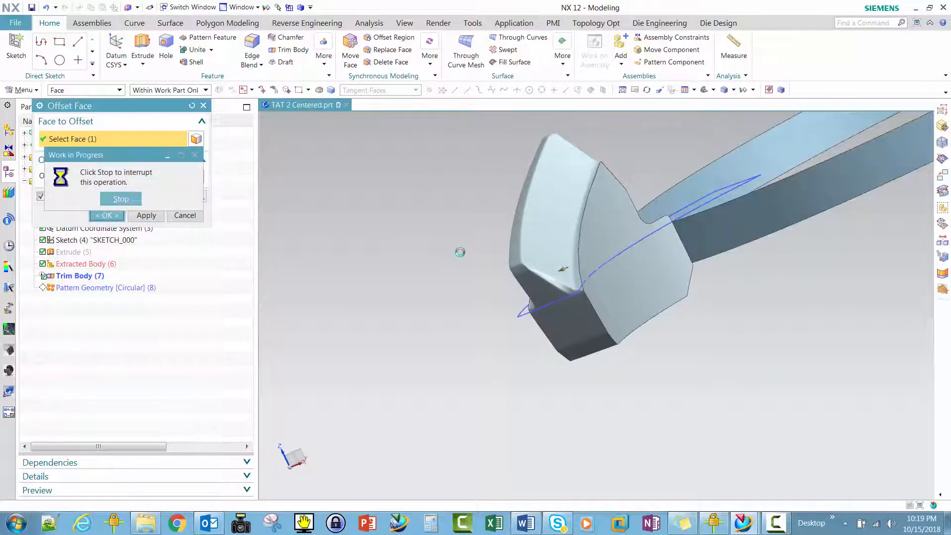
Offset the opposite convergent side face of the tooth body by 1 mm with a second Offset Face.
middle_click_drag(460, 252, 377, 232)
left_click(324, 49)
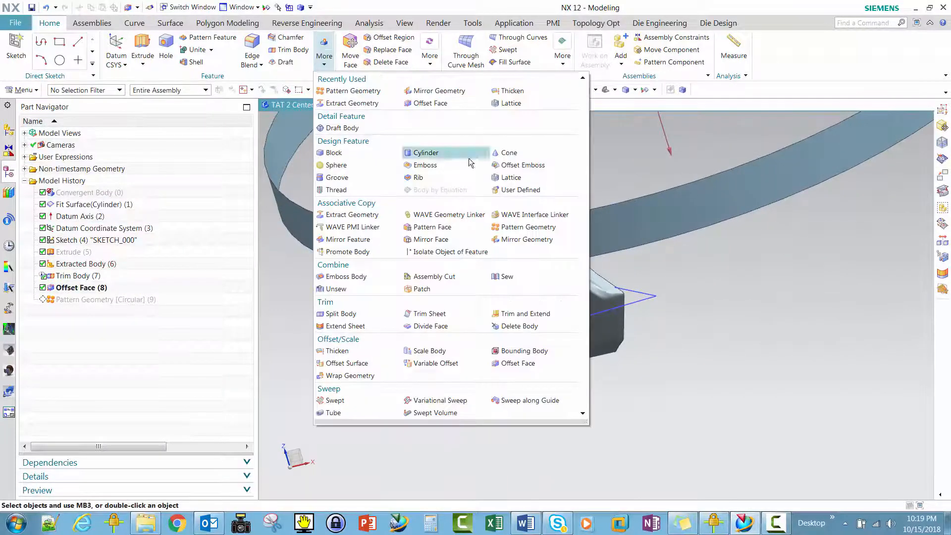
left_click(518, 363)
scroll(595, 317, "up", 5)
left_click(605, 278)
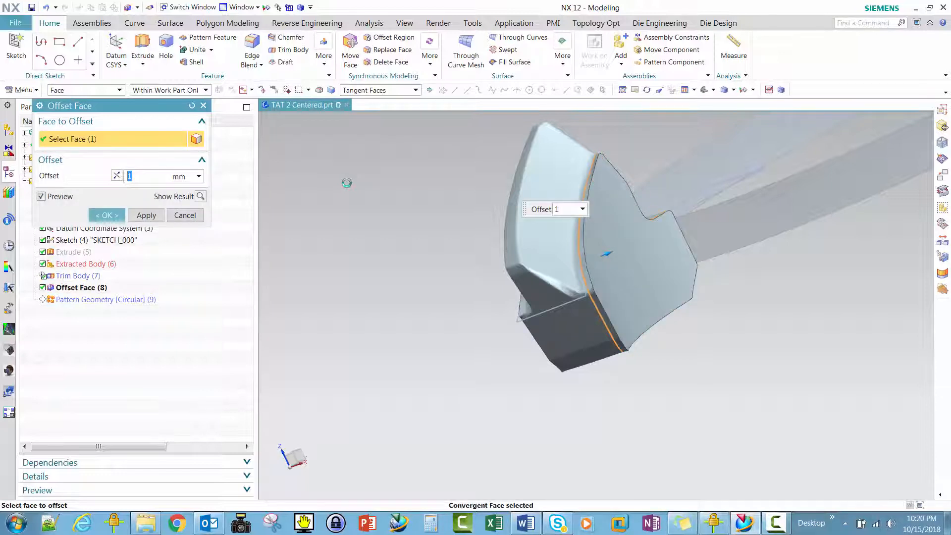
left_click(107, 215)
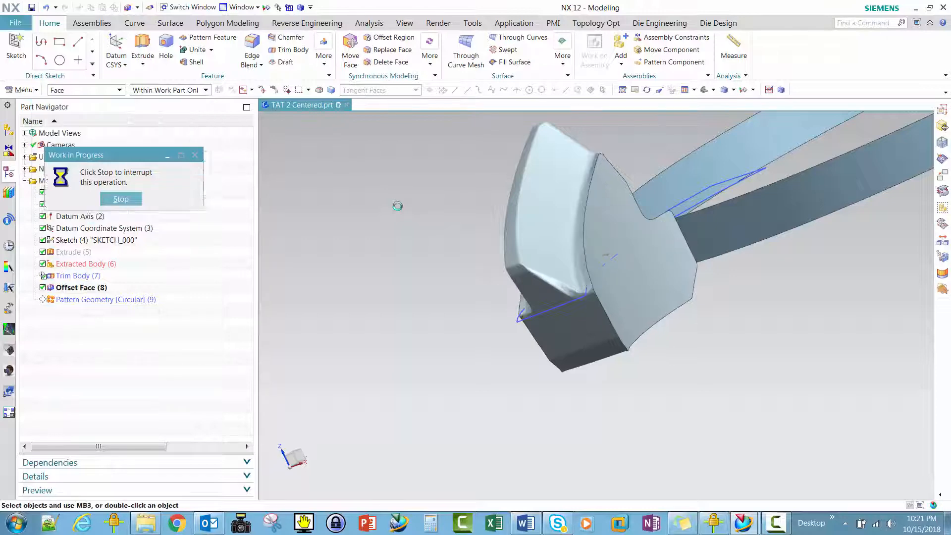
Make the circular Pattern Geometry the current feature again to regenerate the full gear with the widened tooth.
middle_click_drag(398, 206, 434, 261)
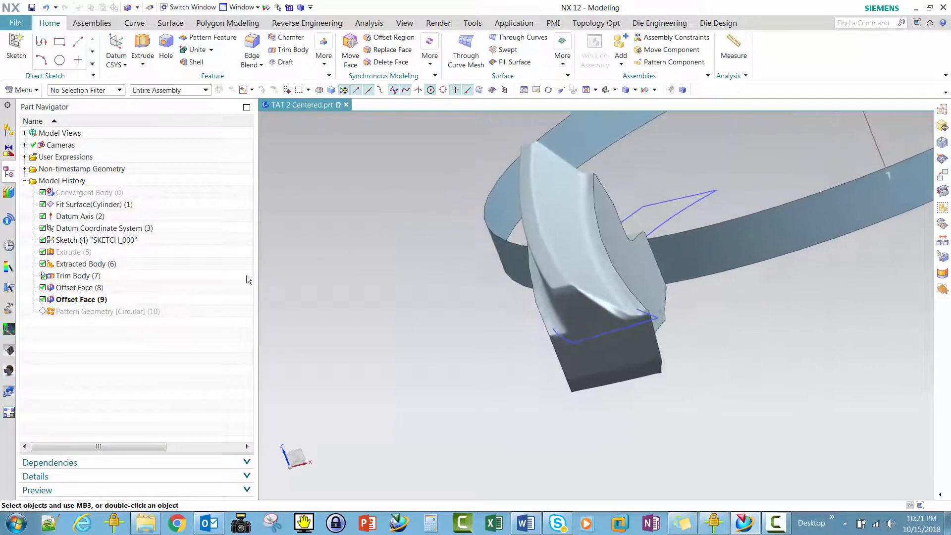
right_click(87, 316)
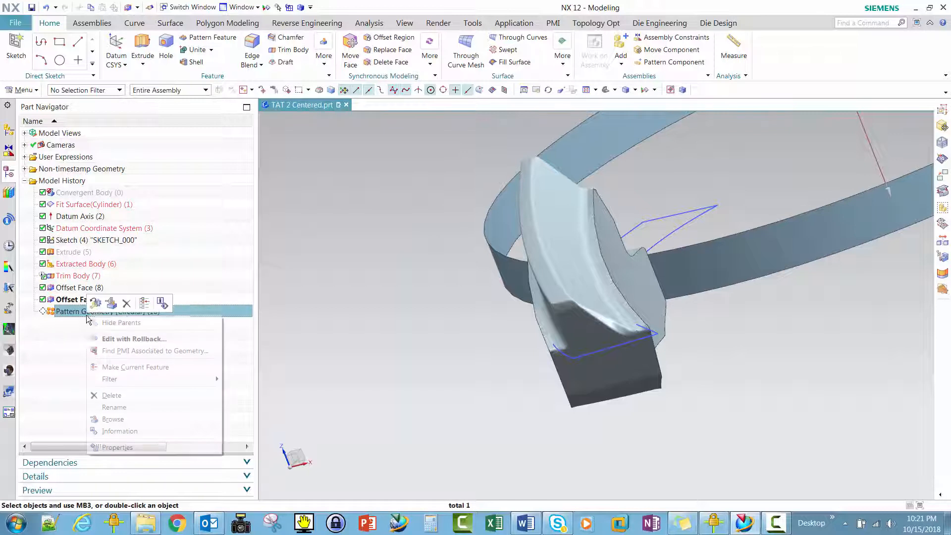
left_click(122, 367)
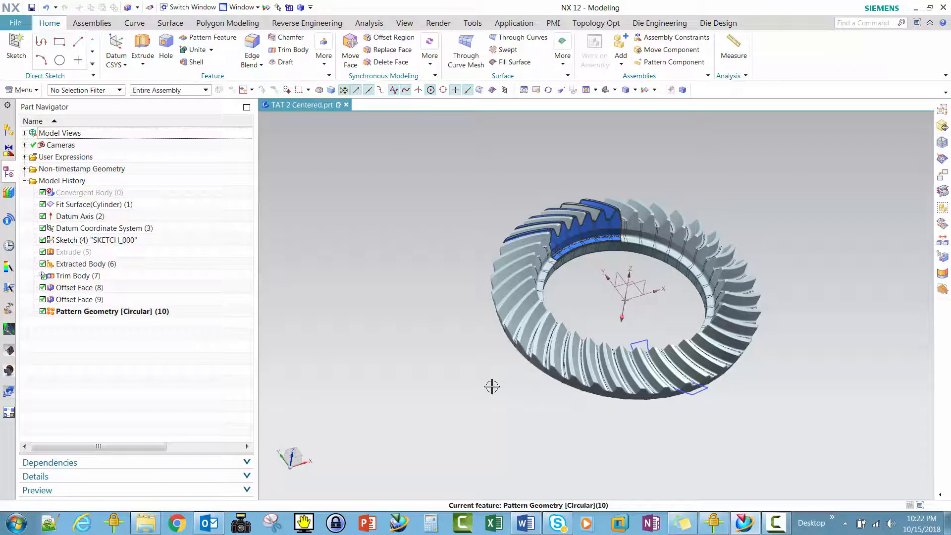
left_click(778, 523)
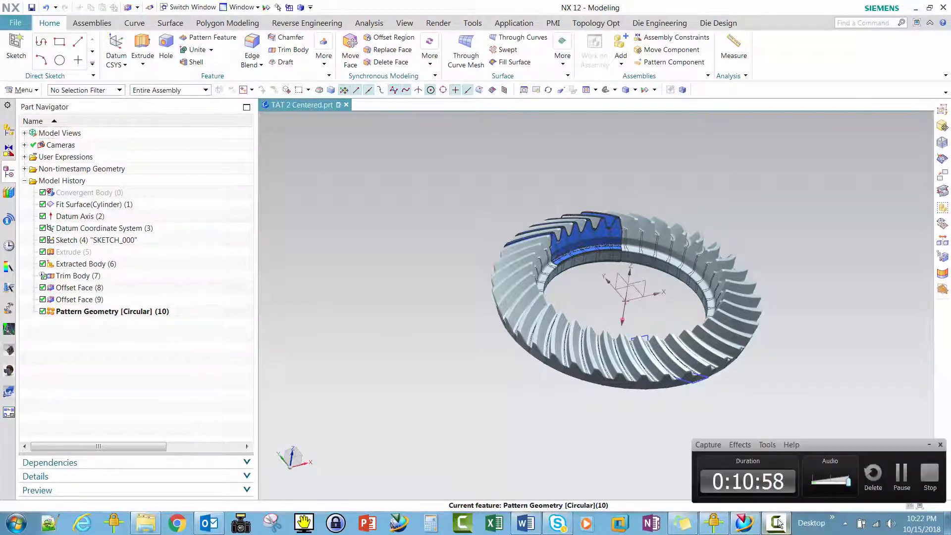